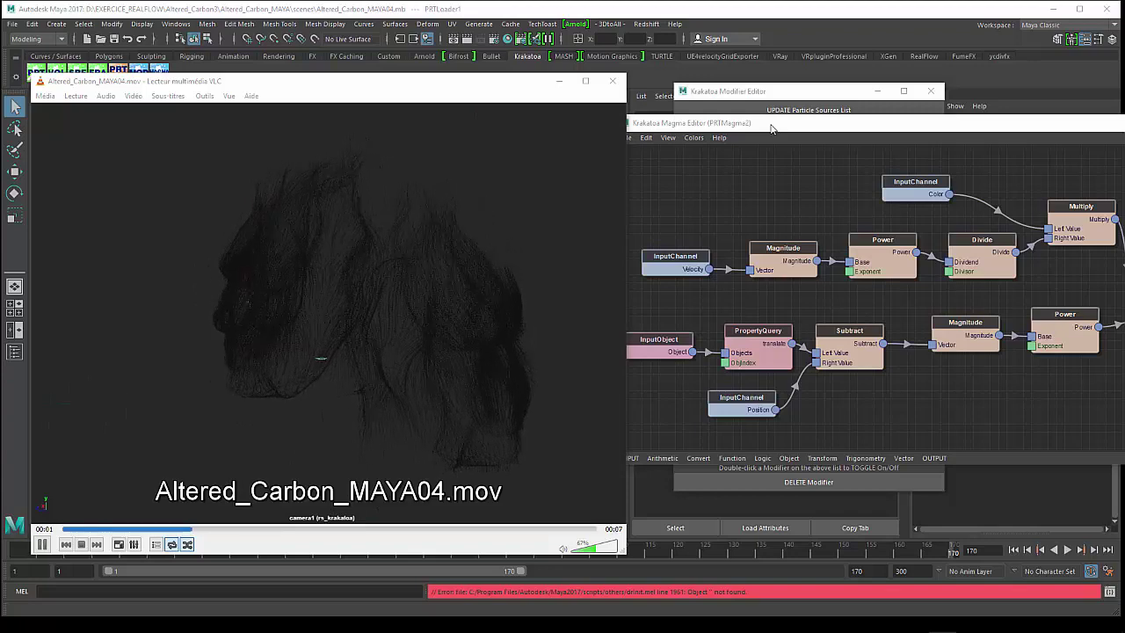
Step: Bring Maya forward and go to frame 89 to see the coloured fiber particles
click(771, 129)
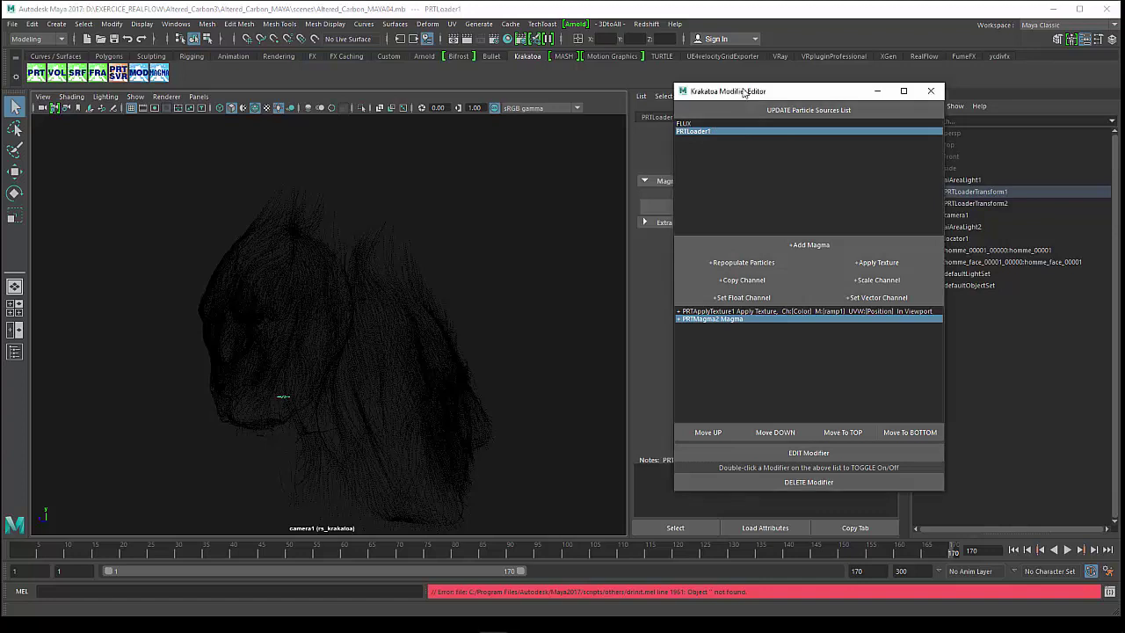
drag(740, 90, 717, 94)
drag(486, 552, 503, 550)
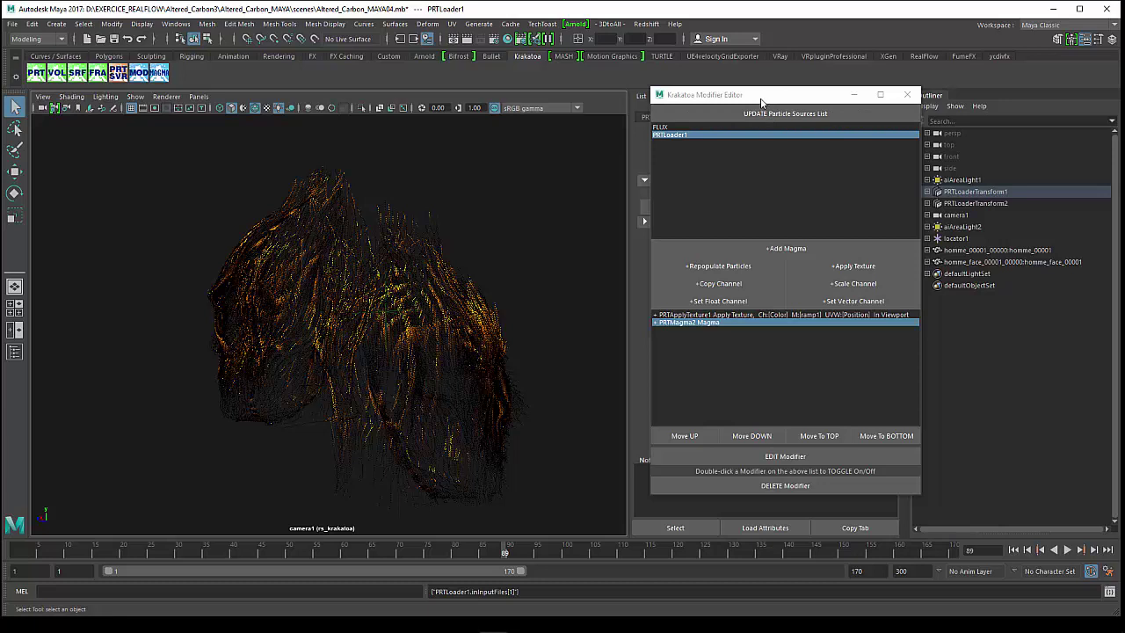
Step: Move the Krakatoa Modifier Editor aside to uncover PRTLoader1's attributes
drag(761, 101, 753, 100)
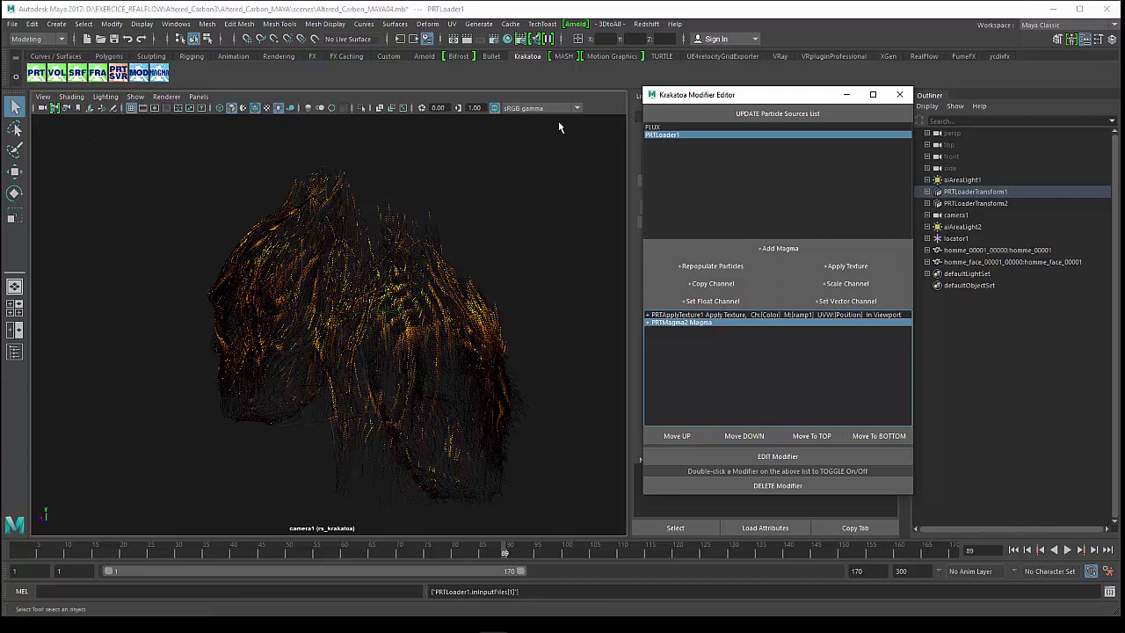
mouse_move(712, 99)
mouse_down()
mouse_move(560, 154)
mouse_move(369, 159)
mouse_move(390, 175)
mouse_up()
click(633, 124)
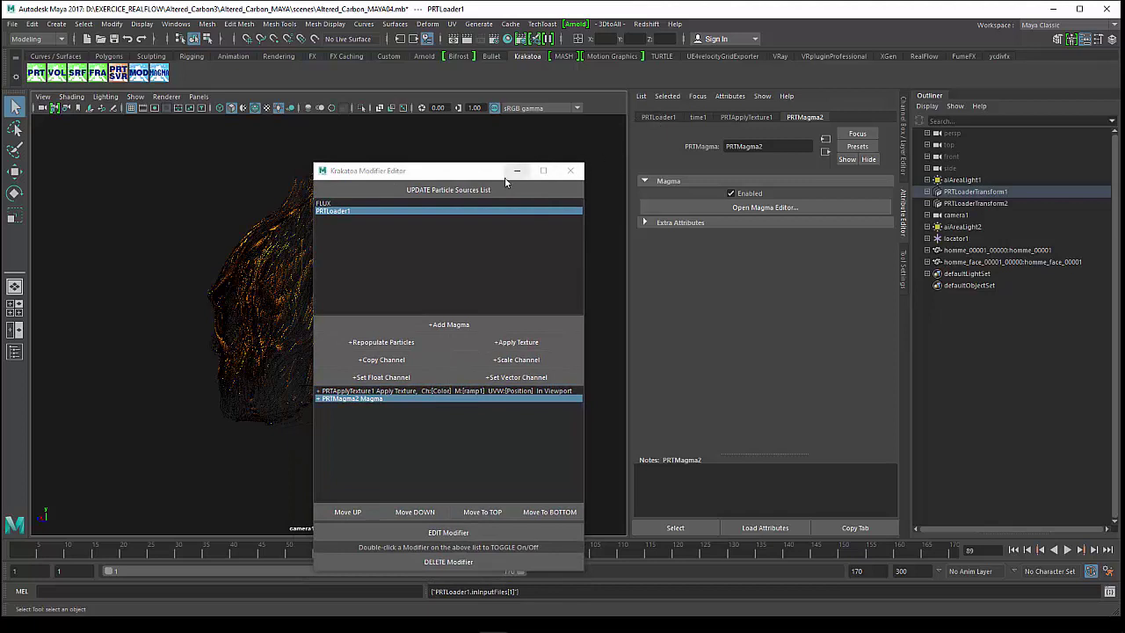
drag(517, 171, 529, 151)
Step: Close the Krakatoa Modifier Editor to reveal PRTLoader1's two loaded Fibers PRT files
click(585, 155)
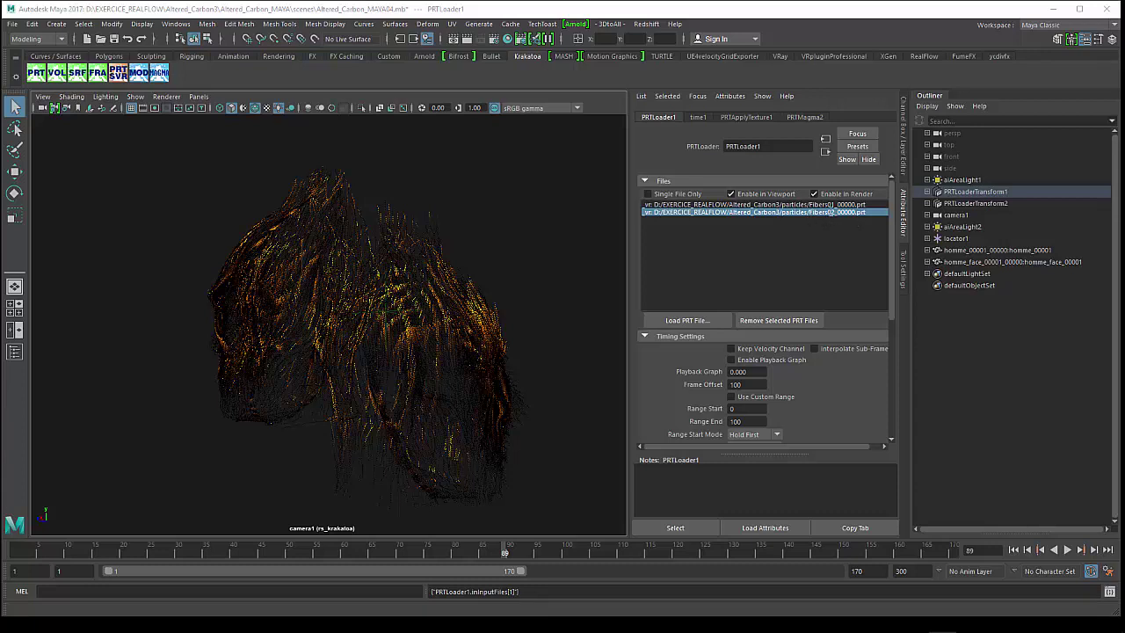
click(687, 320)
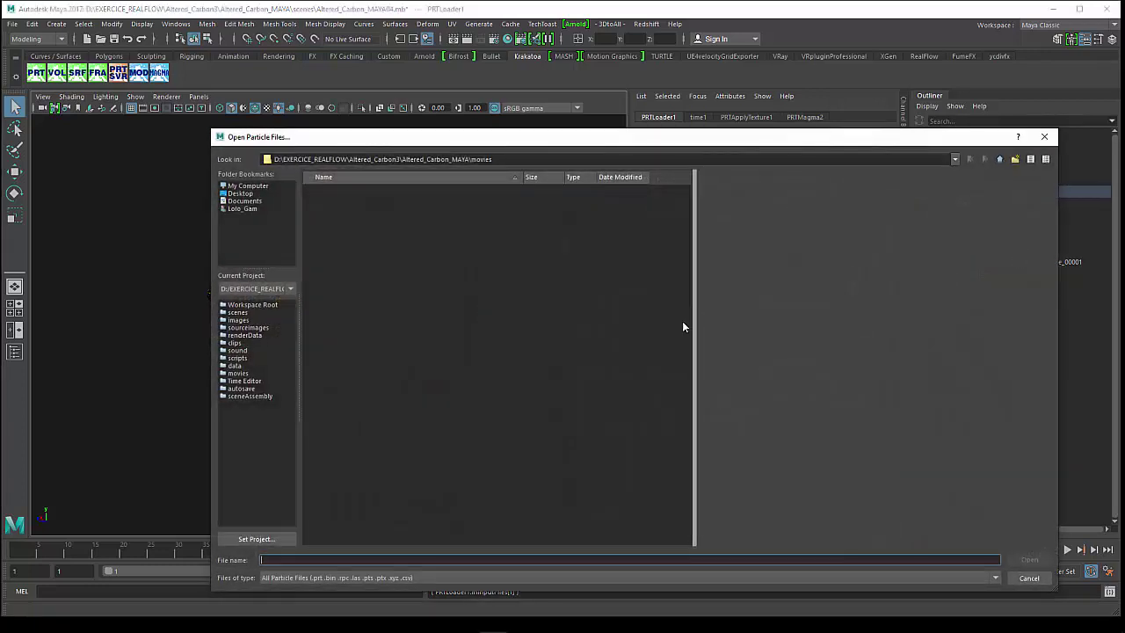
click(999, 160)
click(999, 160)
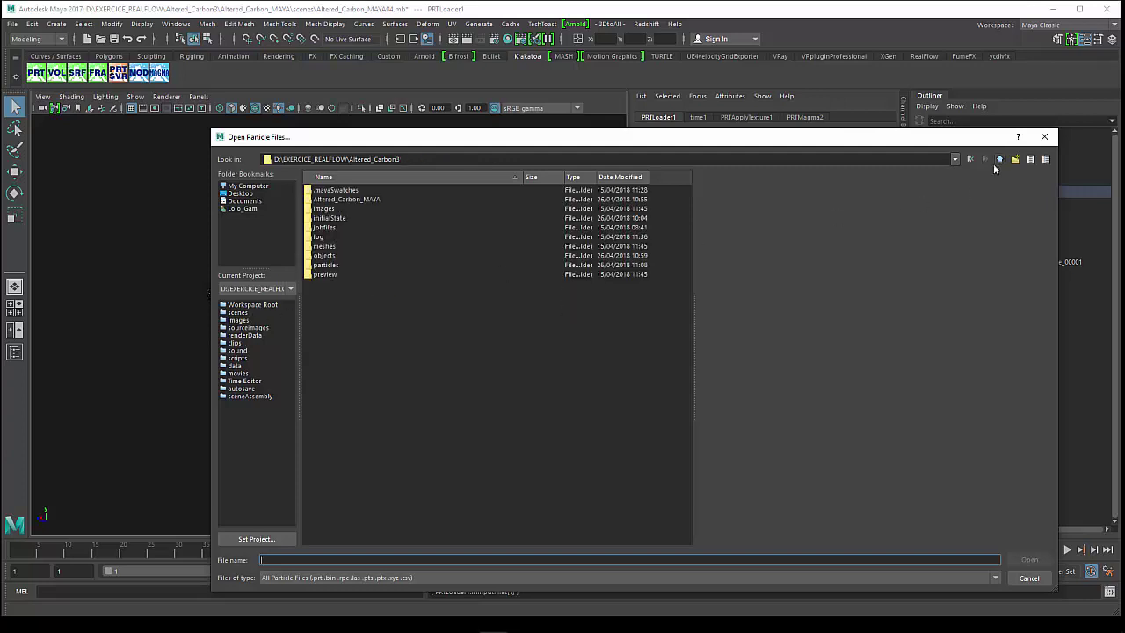
double_click(331, 267)
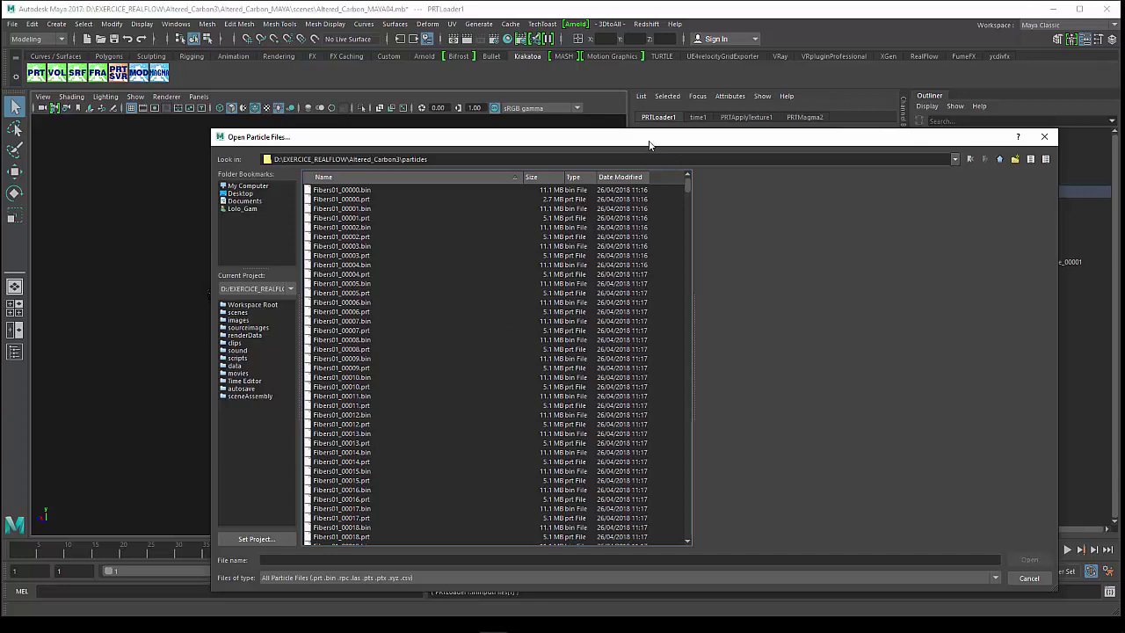
drag(645, 145, 574, 122)
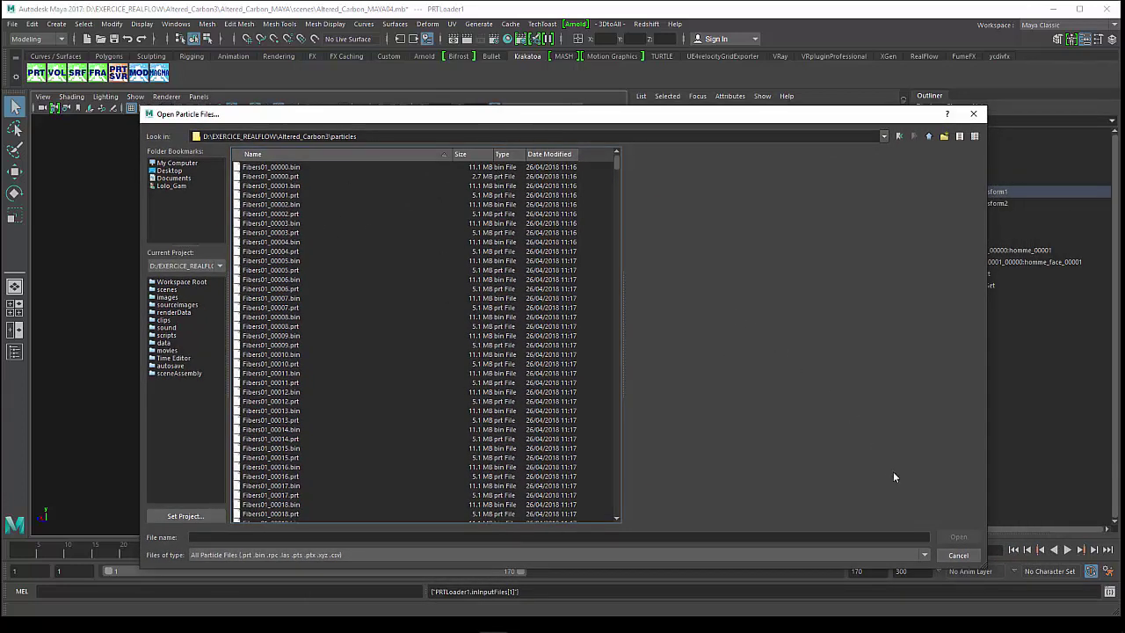
click(958, 555)
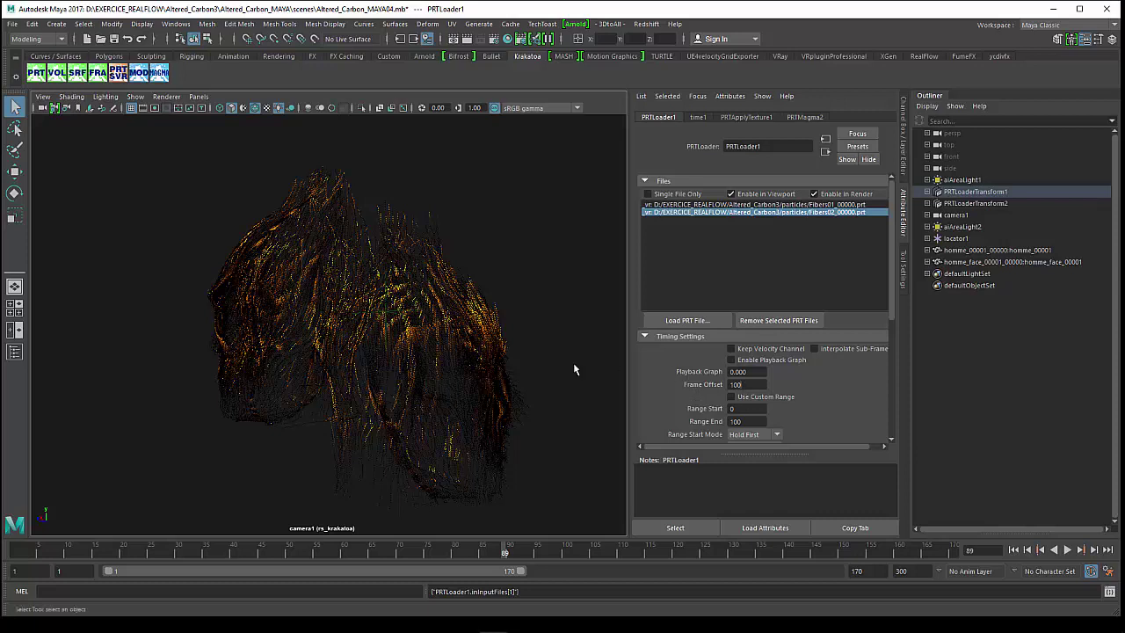
click(23, 552)
key(alt+v)
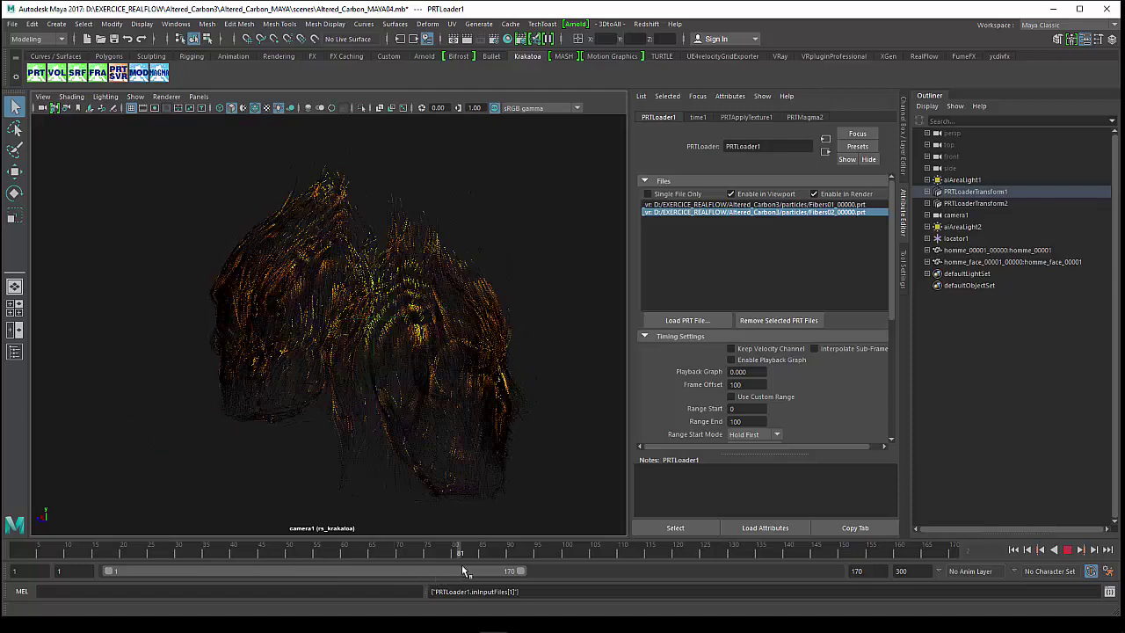
drag(584, 561, 645, 559)
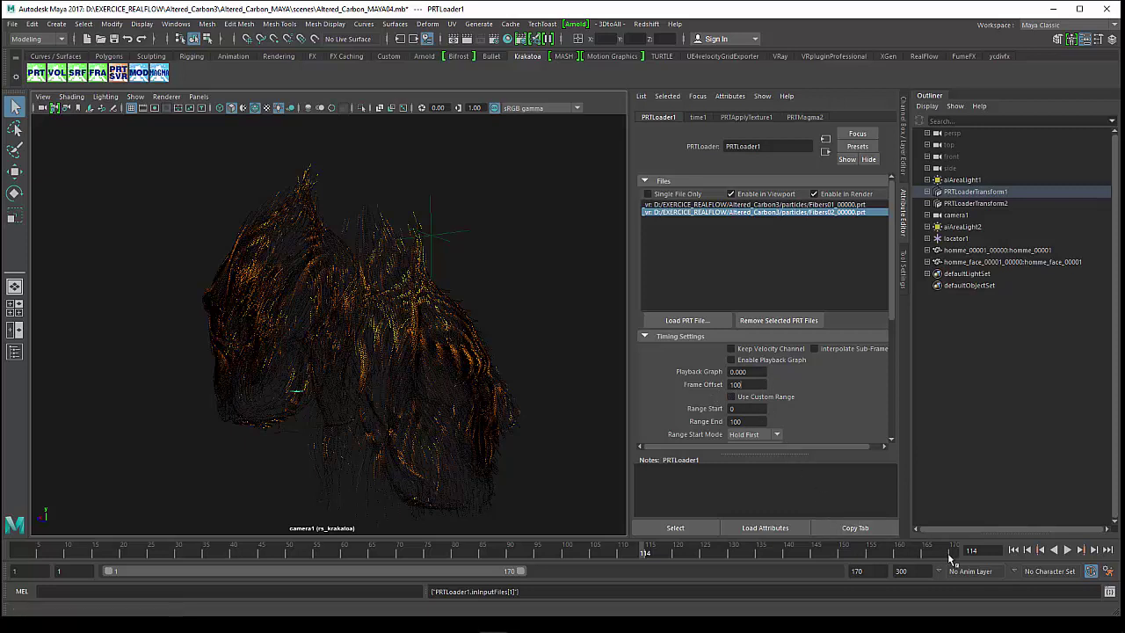
click(954, 552)
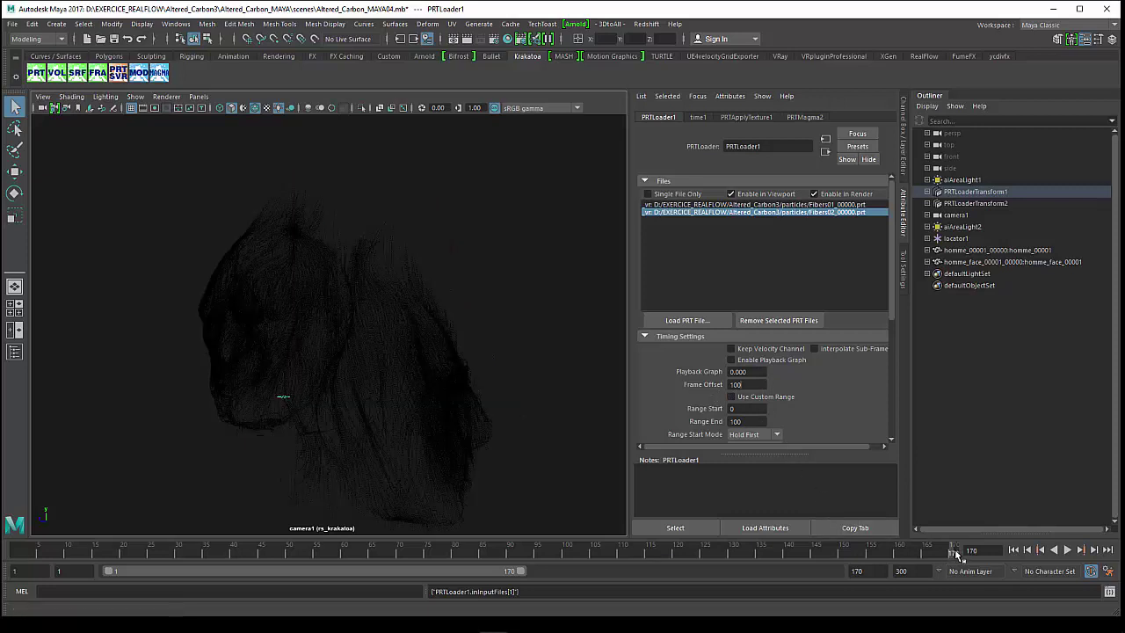
drag(955, 553, 501, 549)
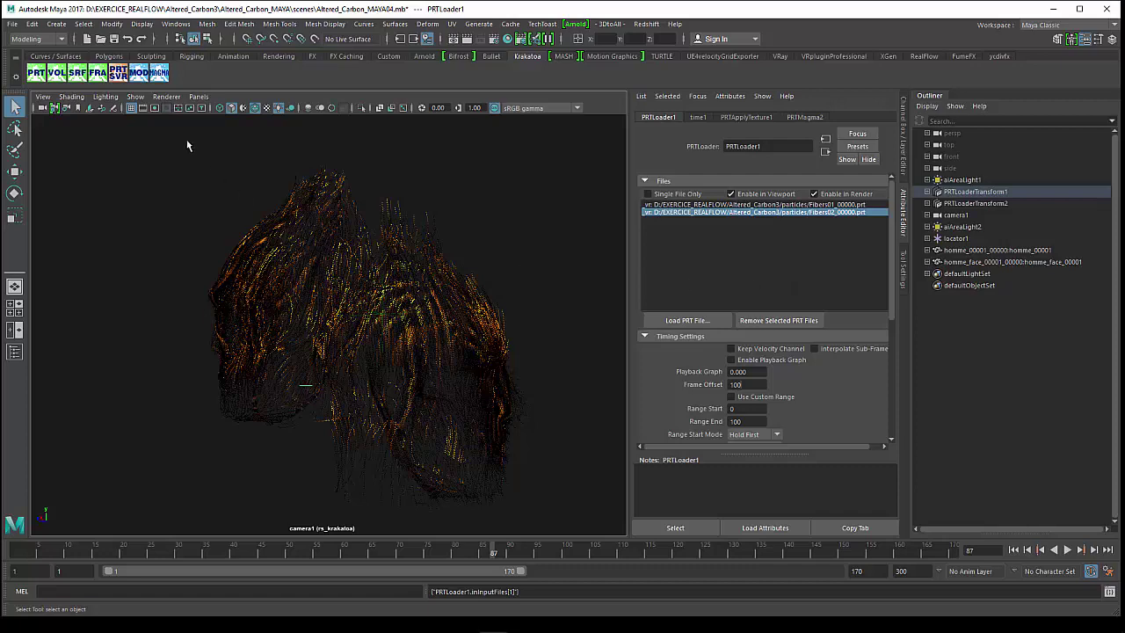
Step: List PRTLoader1's Krakatoa modifiers and inspect PRTApplyTexture1, which maps ramp1 to Color by Position
click(144, 75)
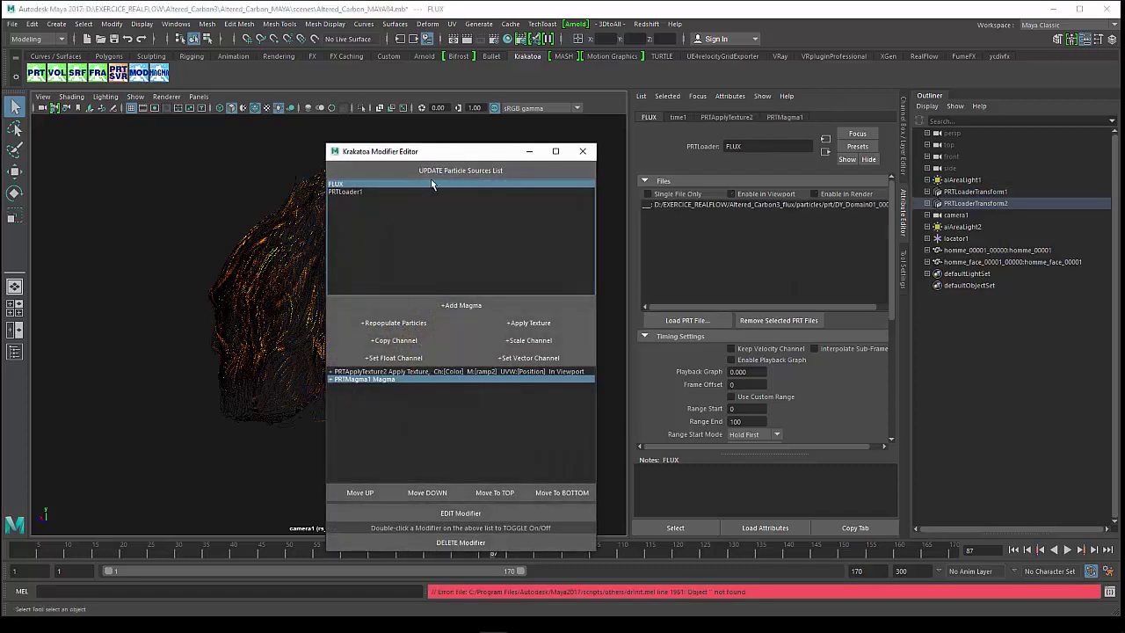
drag(437, 149, 554, 107)
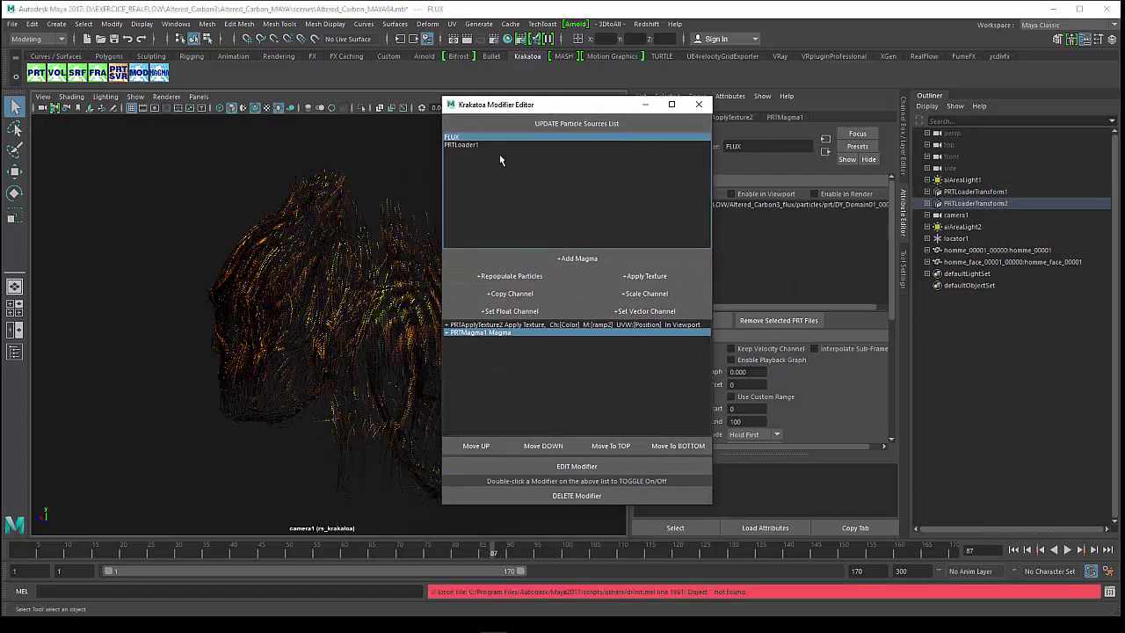
click(466, 145)
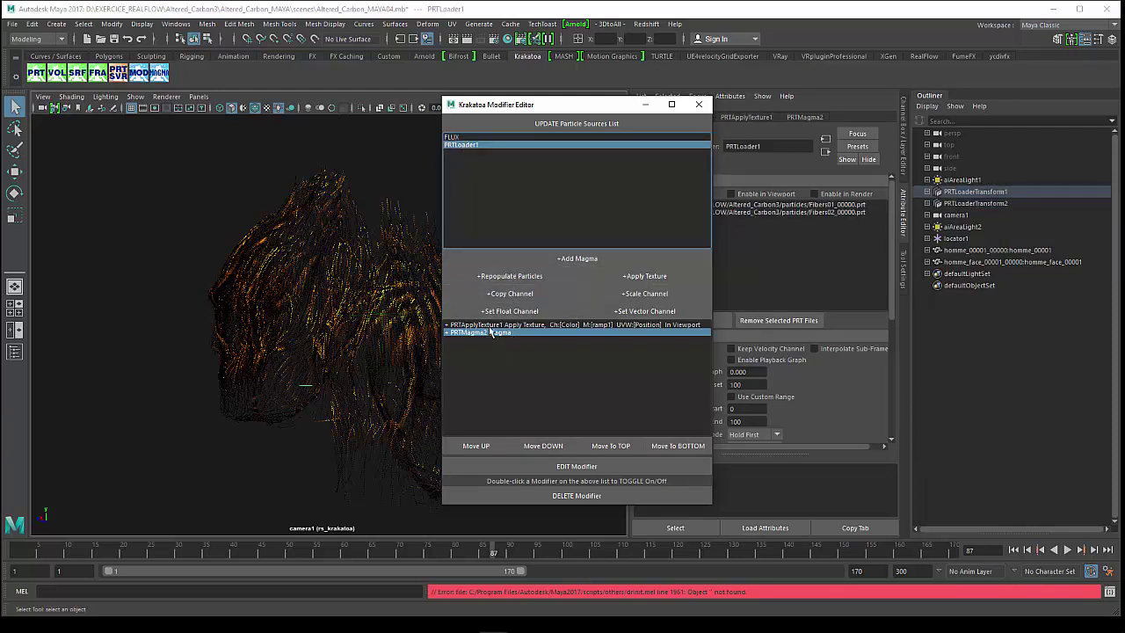
click(476, 325)
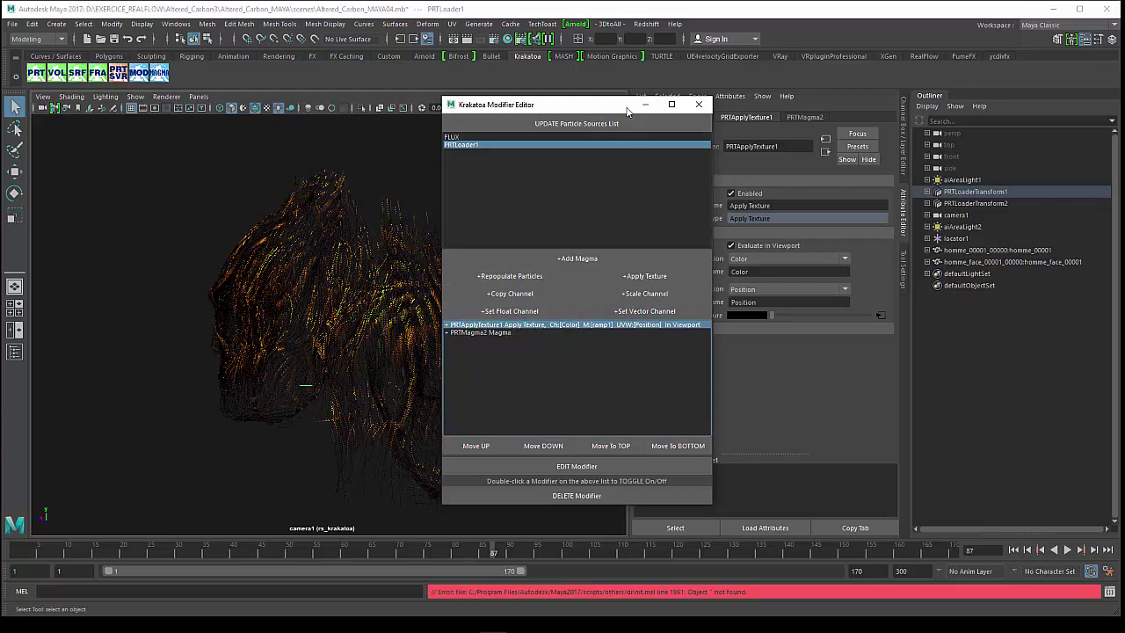
drag(619, 105, 536, 91)
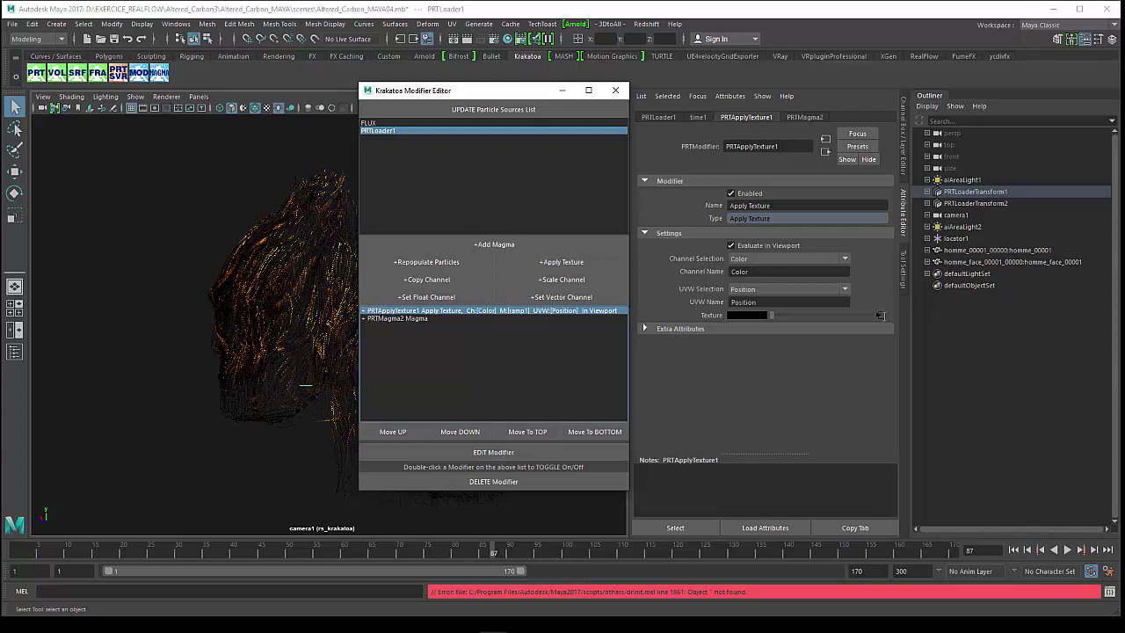
click(508, 42)
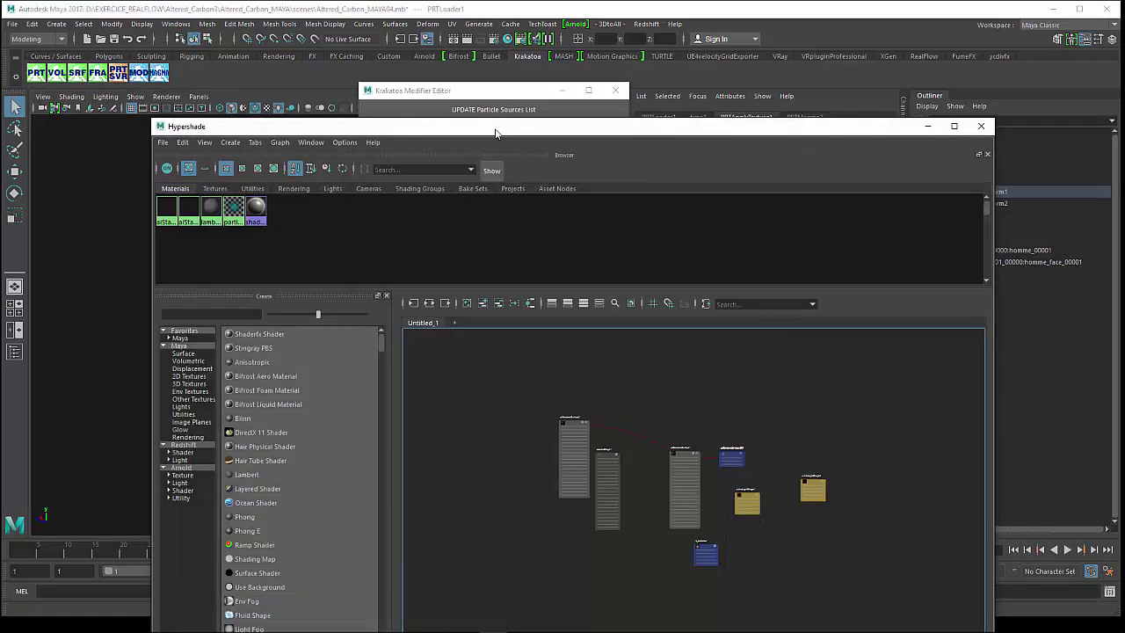
Step: Graph ramp1, then ramp2, in the Hypershade to display ramp2's black-to-orange U Ramp attributes
mouse_move(495, 133)
mouse_down()
mouse_move(398, 83)
mouse_move(398, 54)
mouse_up()
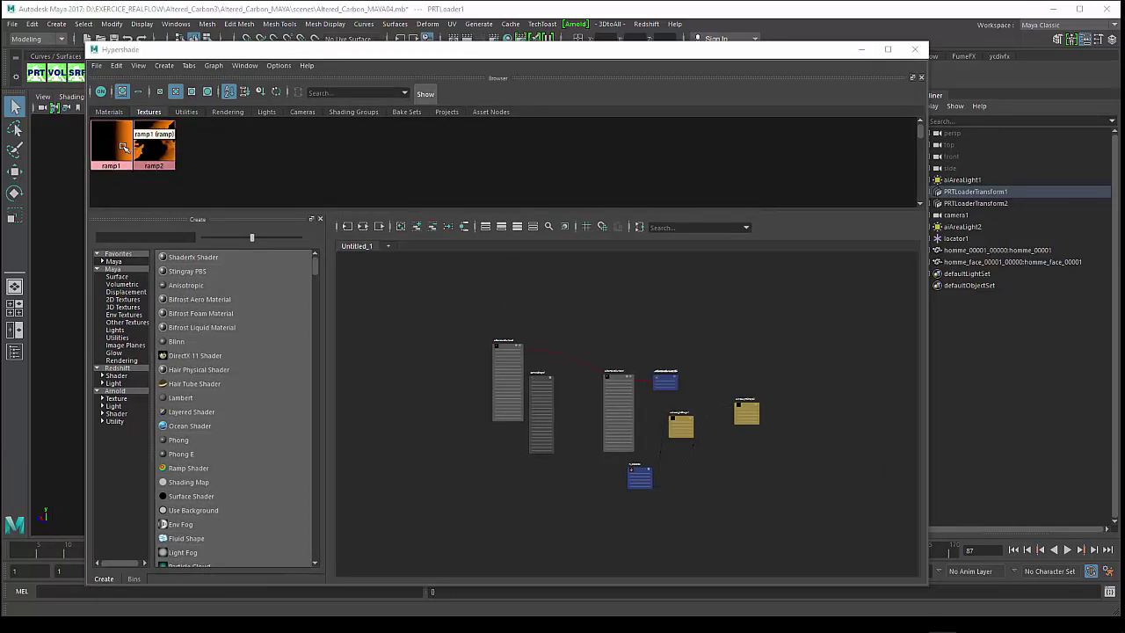
click(125, 144)
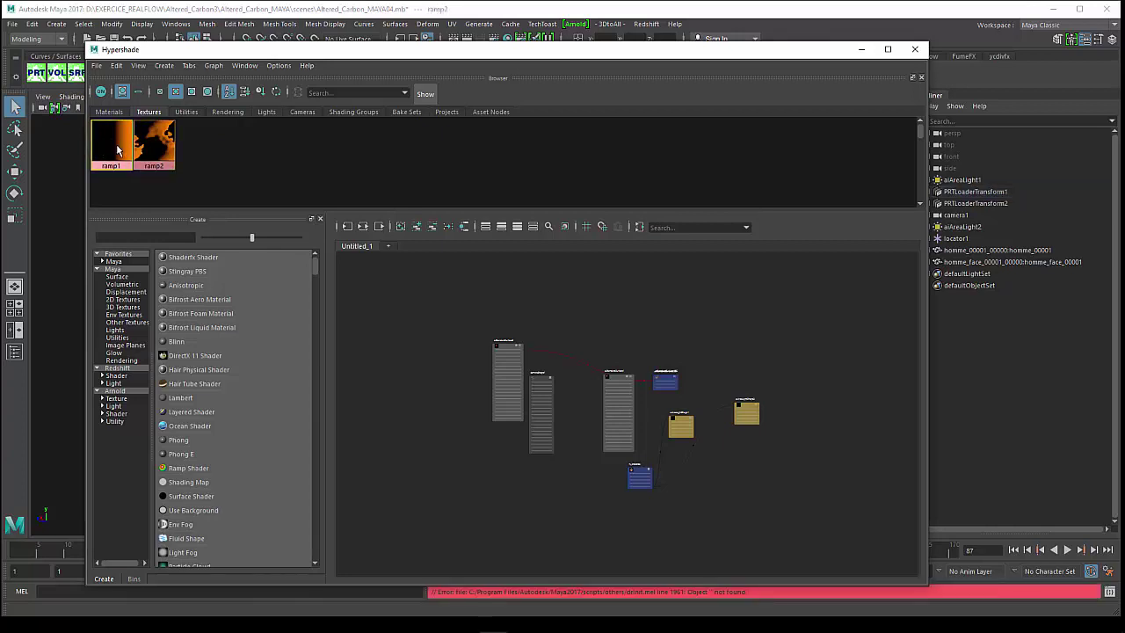
click(362, 228)
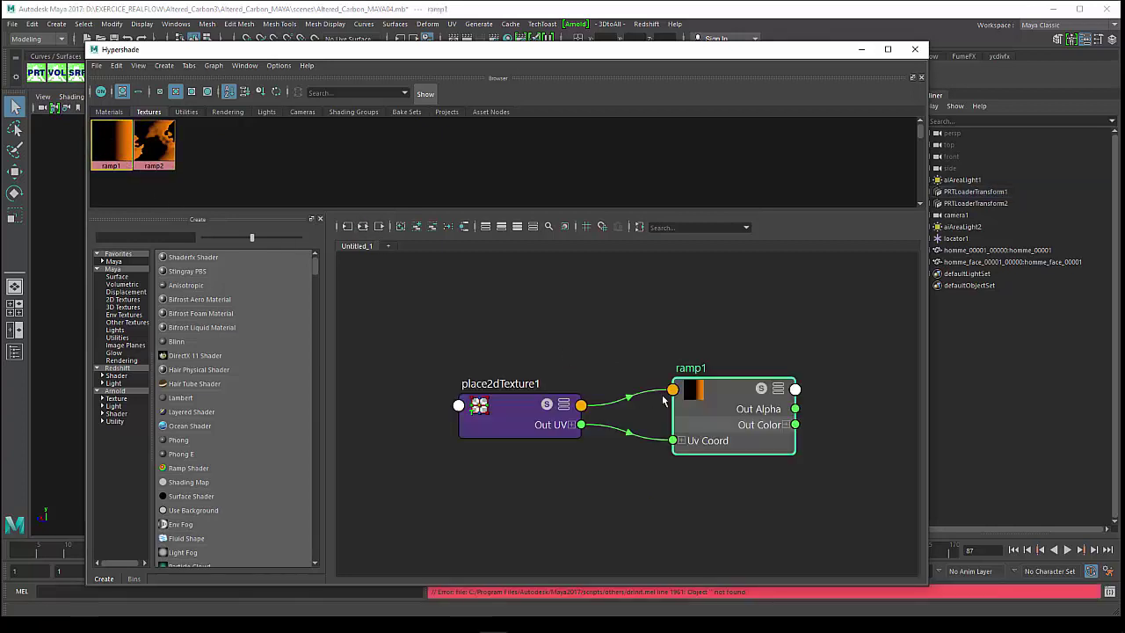
click(154, 149)
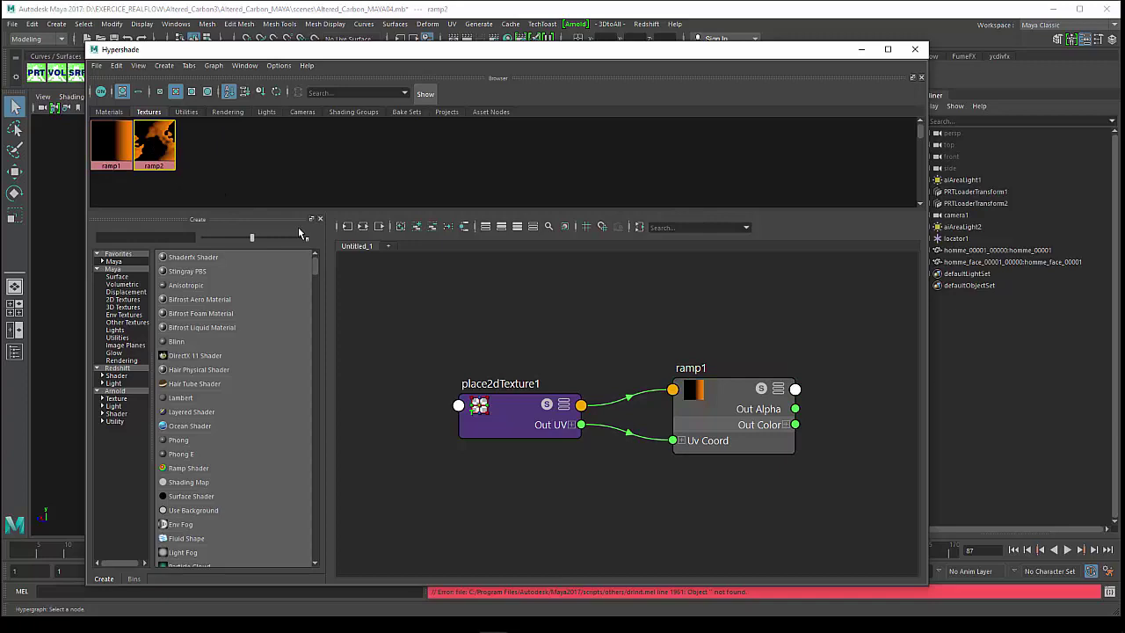
click(362, 228)
mouse_move(676, 55)
mouse_down()
mouse_move(523, 455)
mouse_move(715, 559)
mouse_up()
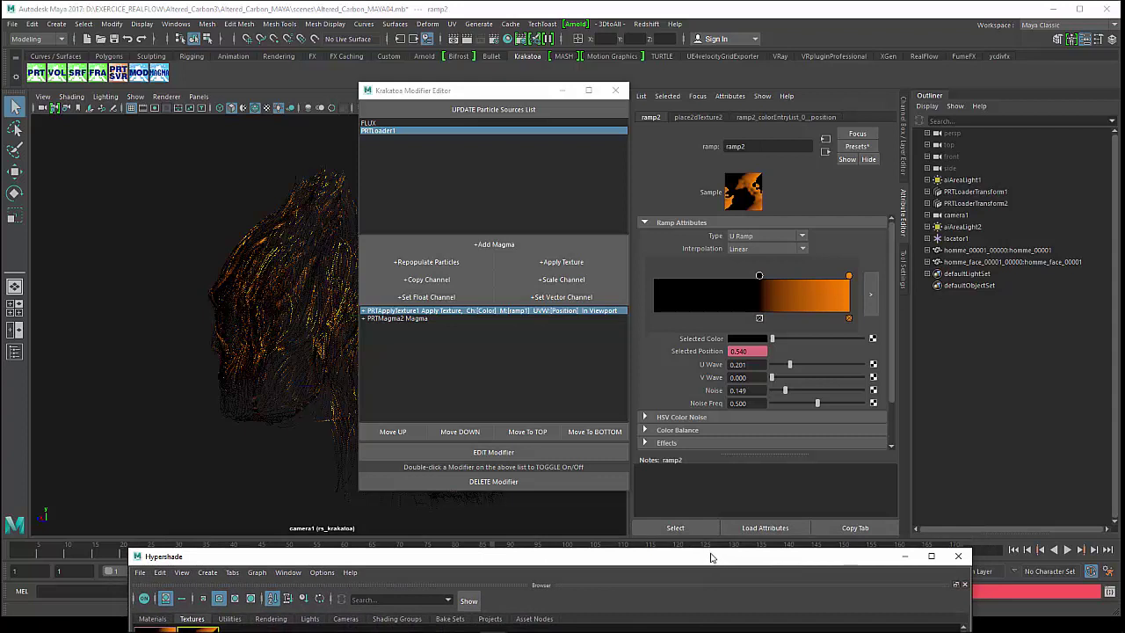
Step: Move the Hypershade window up and close it
drag(715, 559, 691, 524)
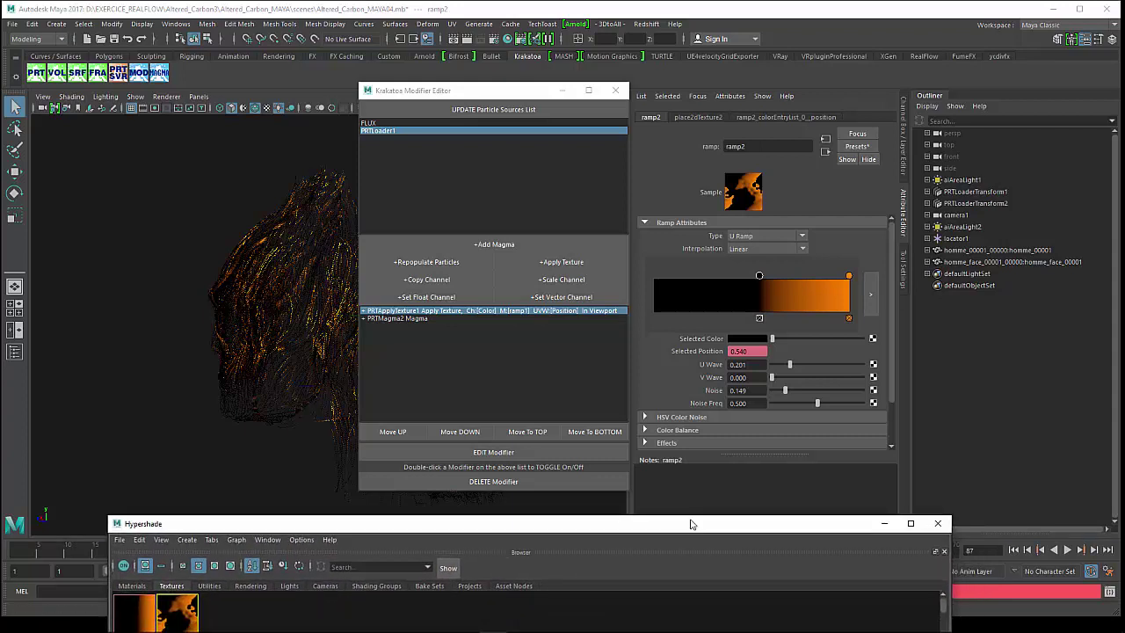
click(938, 525)
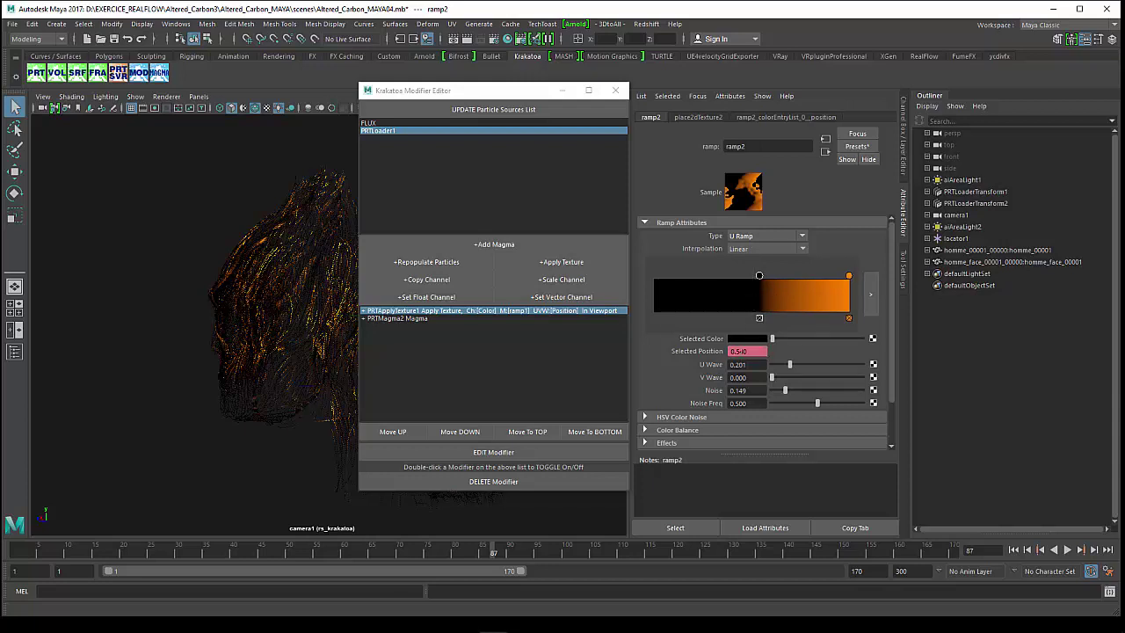
right_click(743, 352)
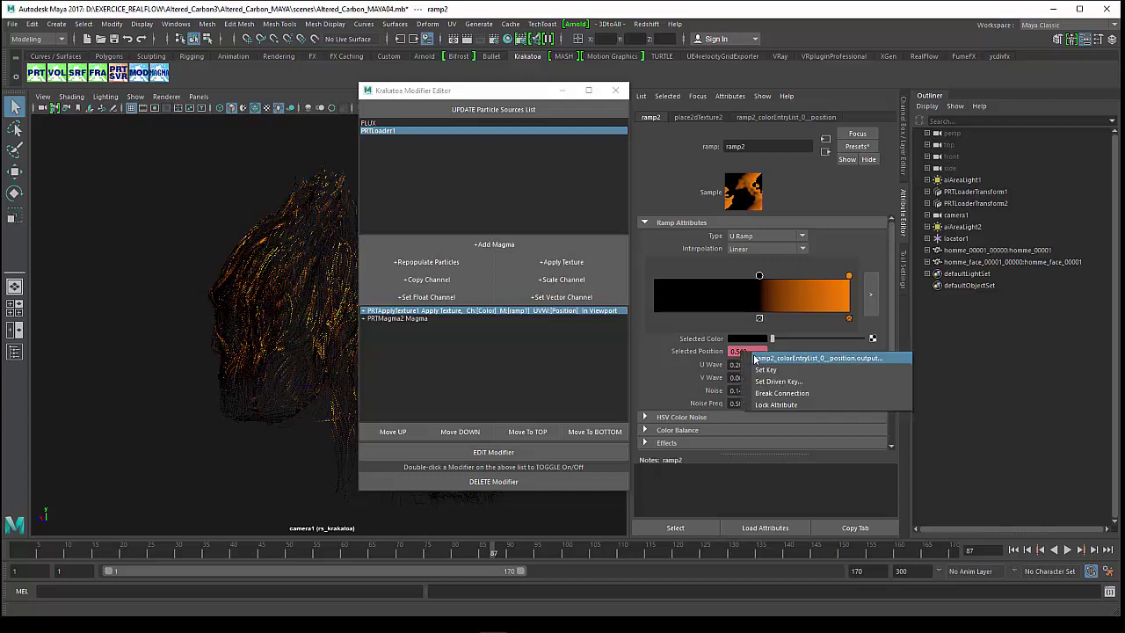
click(755, 357)
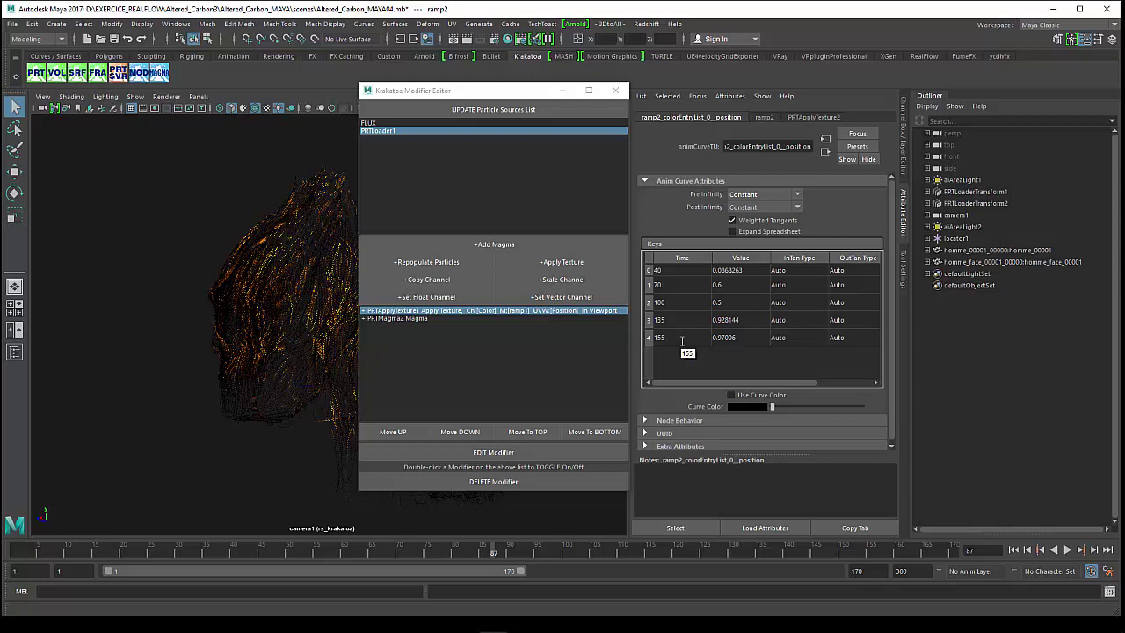
click(826, 153)
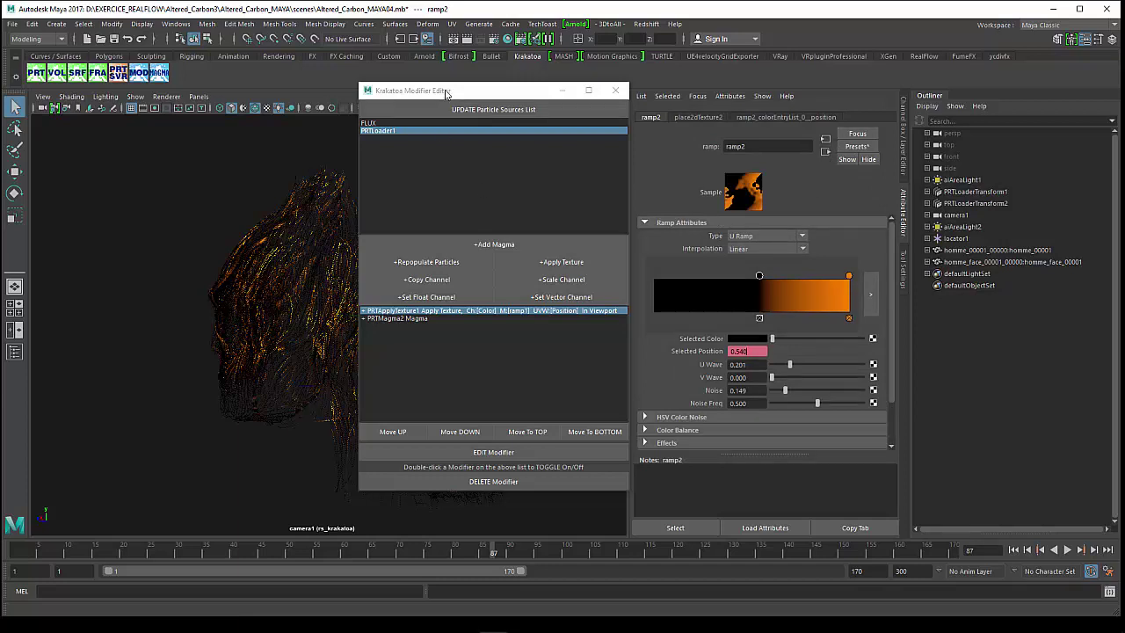
Step: Follow connections from ramp2 through PRTApplyTexture2 and PRTApplyTexture1 to the ramp1 texture
mouse_move(445, 95)
mouse_down()
mouse_move(510, 98)
mouse_move(416, 94)
mouse_up()
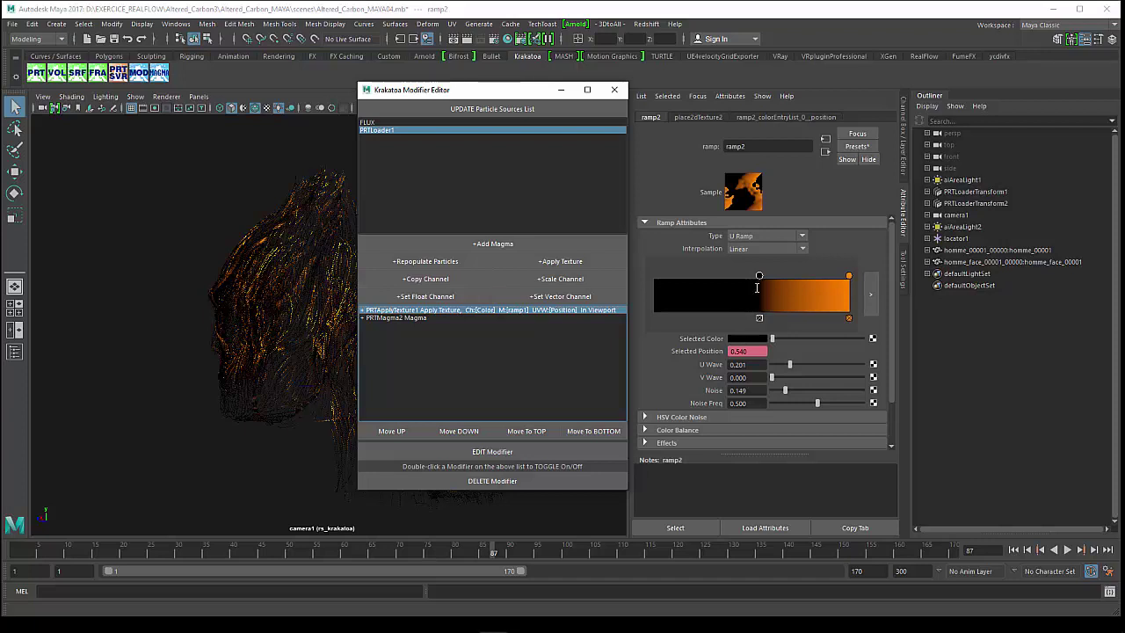
click(825, 152)
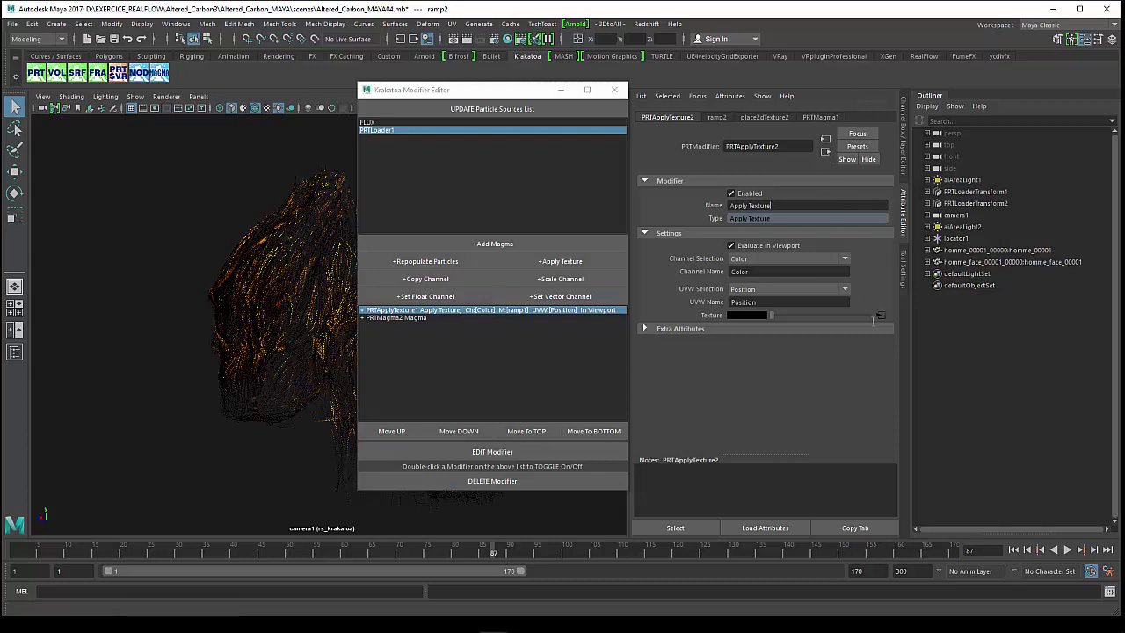
click(881, 315)
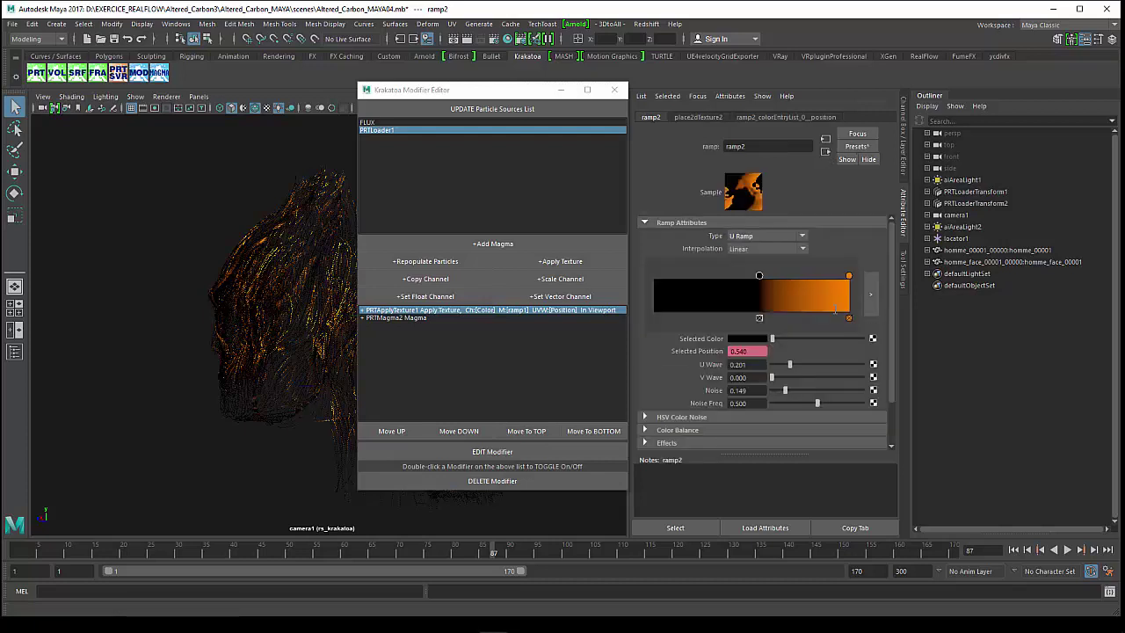
click(521, 312)
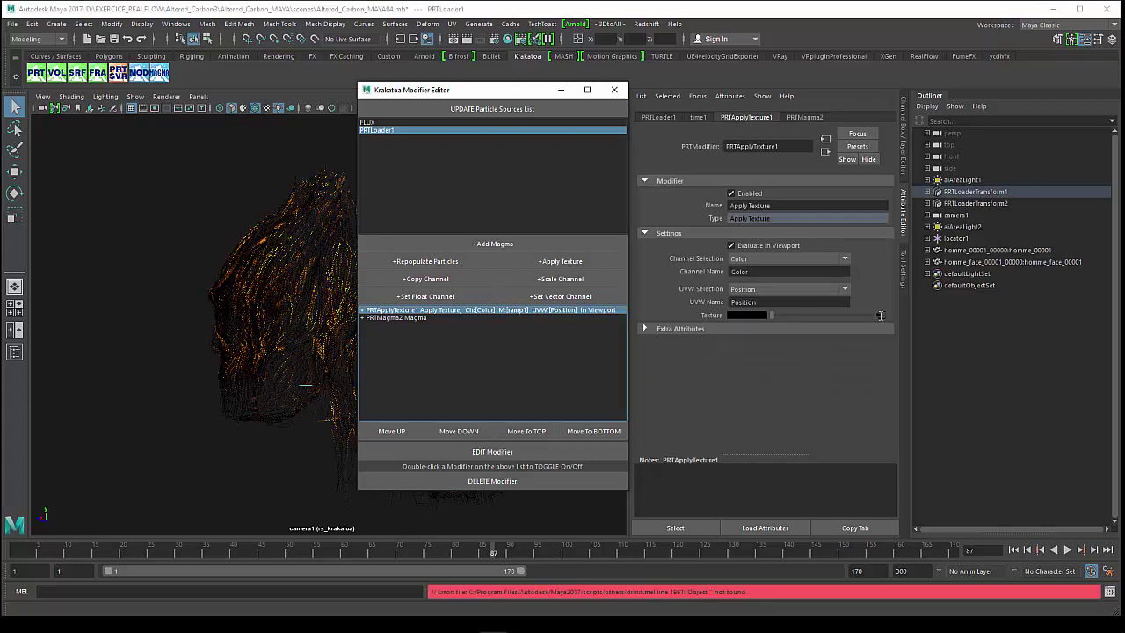
click(880, 315)
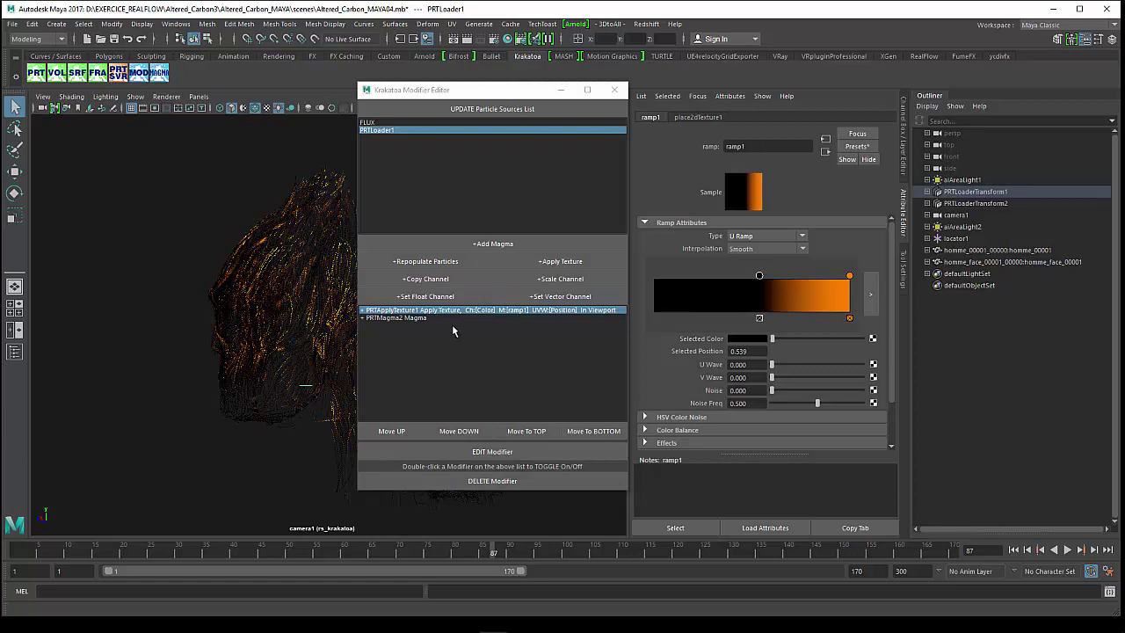
Step: Select the PRTMagma2 Magma modifier in the list to display its settings
click(413, 318)
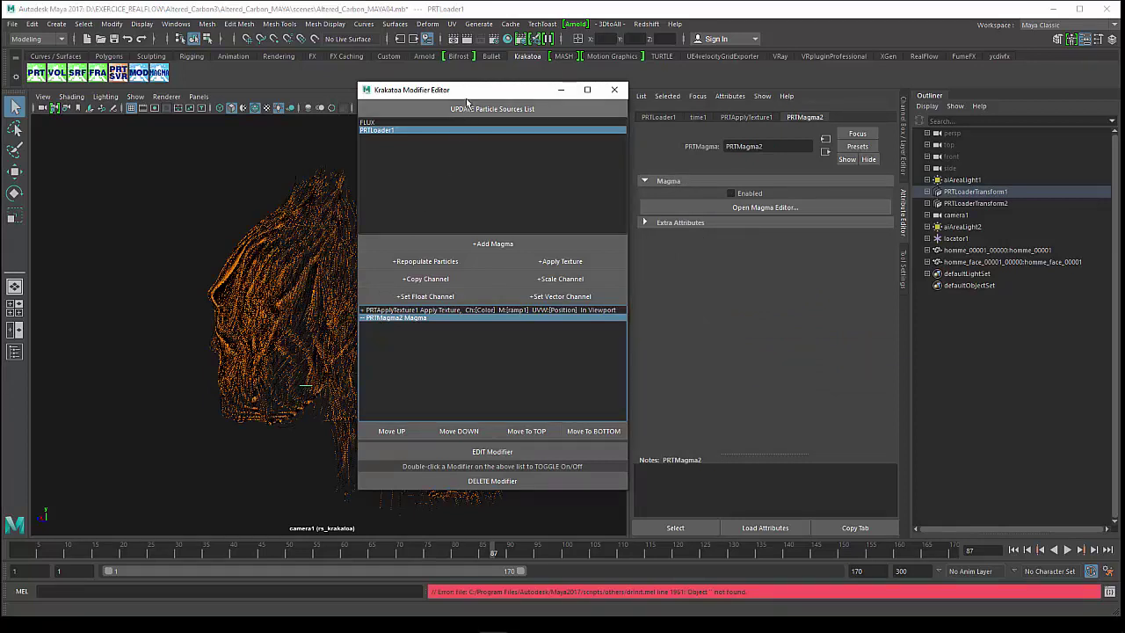
drag(478, 92, 511, 93)
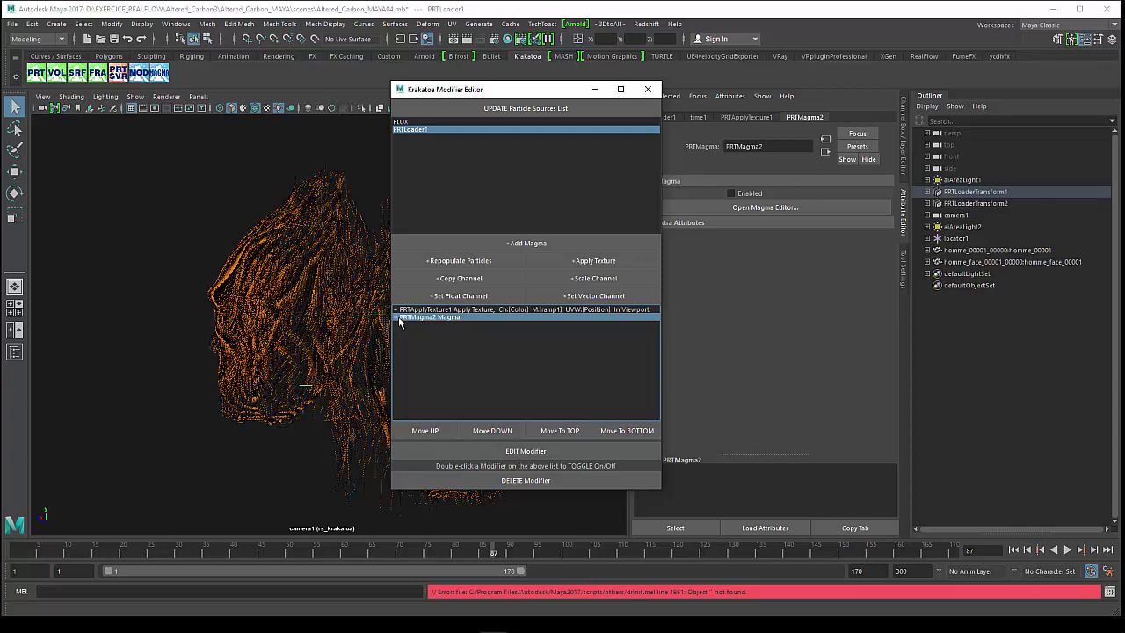
Step: Toggle PRTMagma2 on and off to compare colouring, leaving it enabled so fibers turn dark
double_click(404, 318)
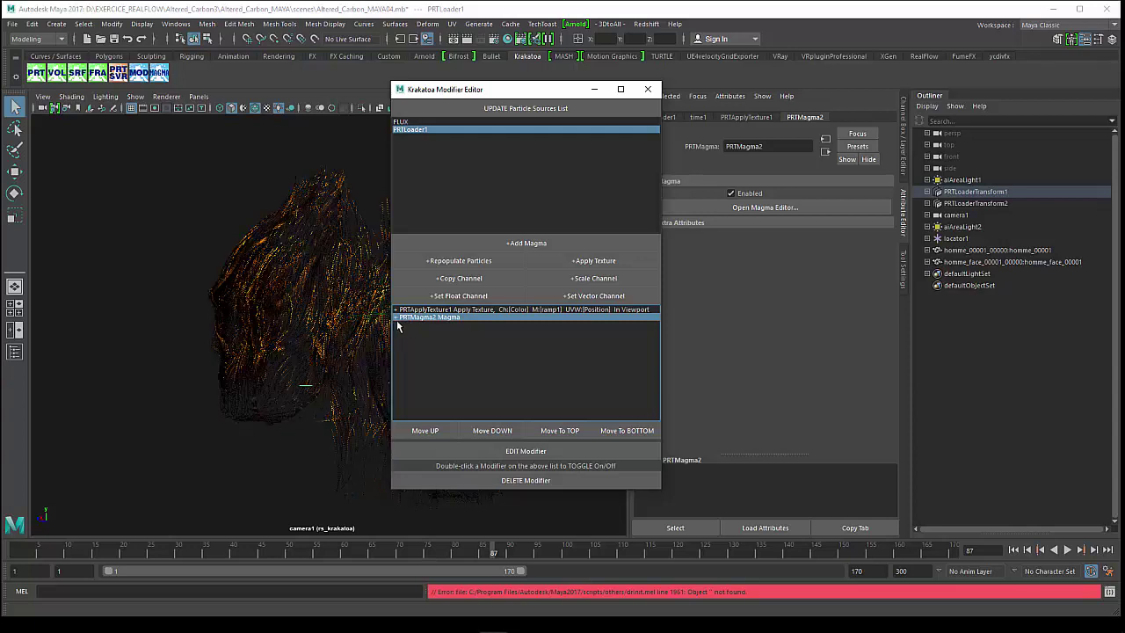
double_click(398, 318)
double_click(398, 319)
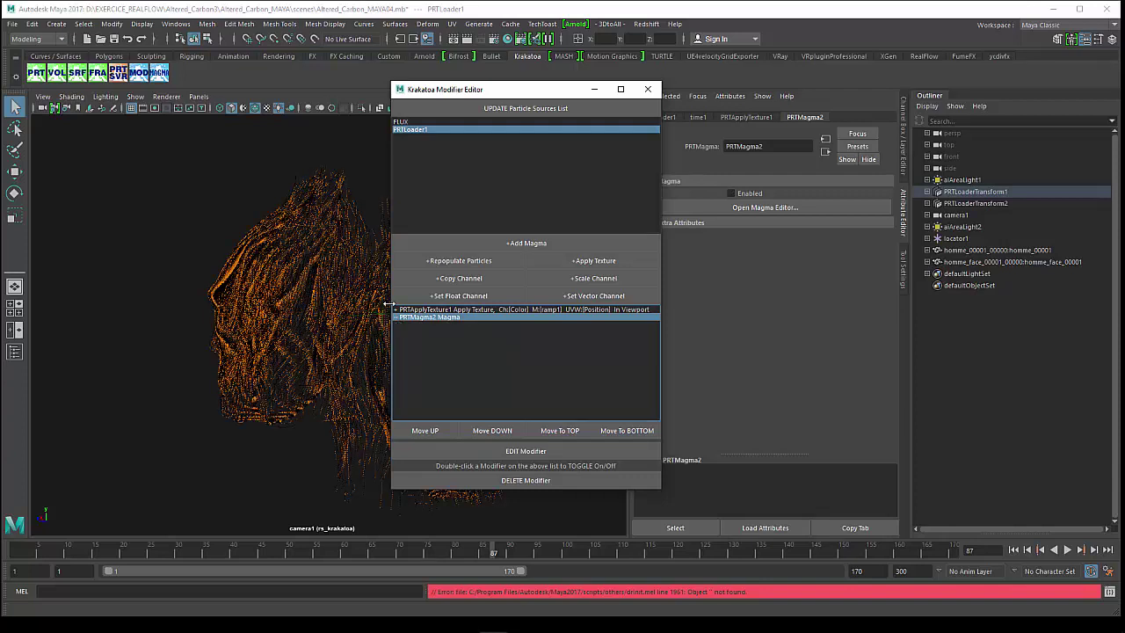
drag(472, 93, 577, 106)
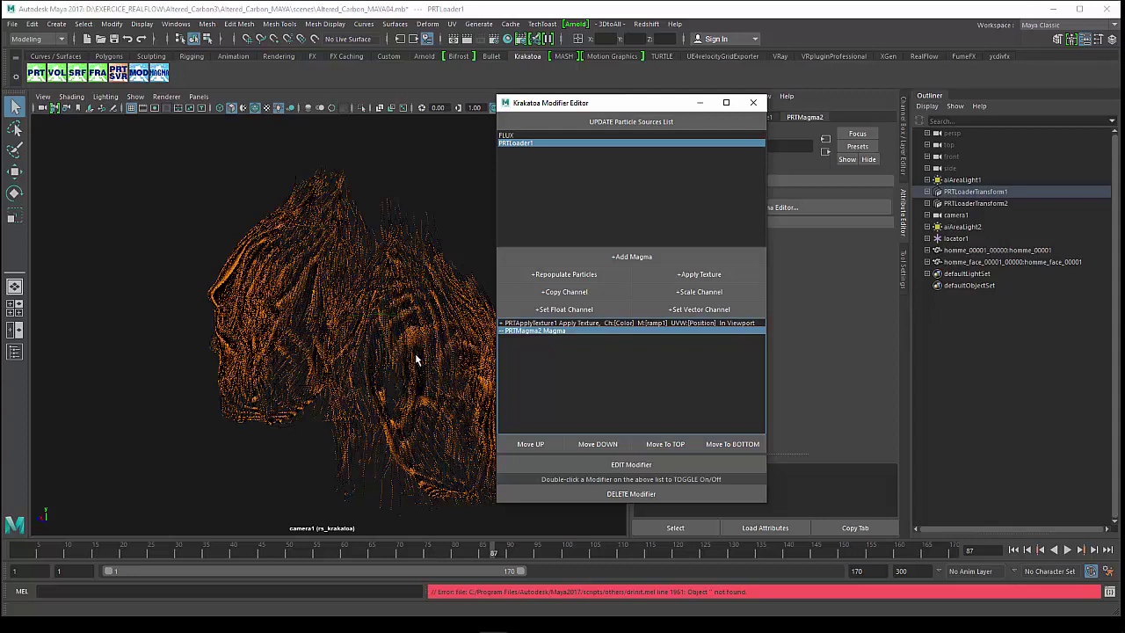
drag(560, 92, 362, 103)
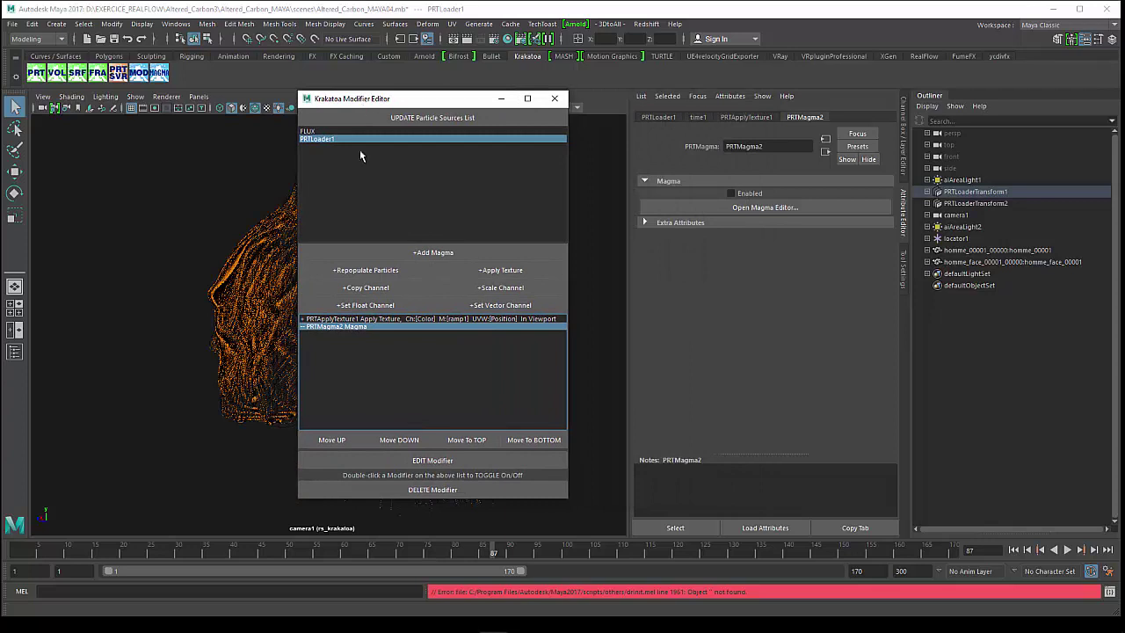
double_click(303, 327)
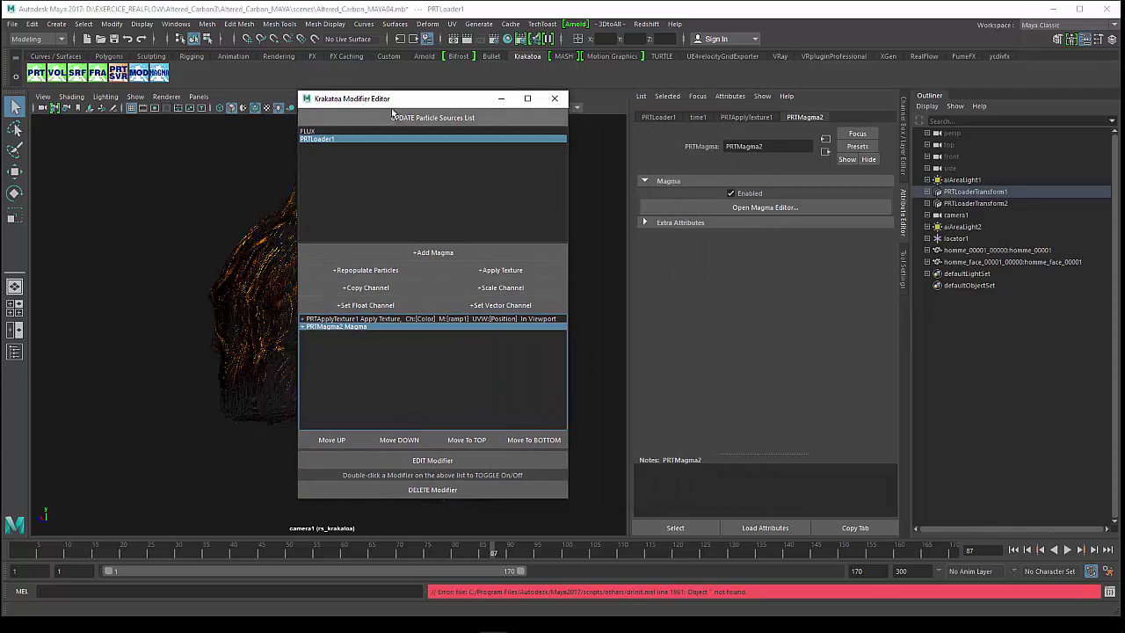
mouse_move(405, 101)
mouse_down()
mouse_move(514, 106)
mouse_move(386, 93)
mouse_up()
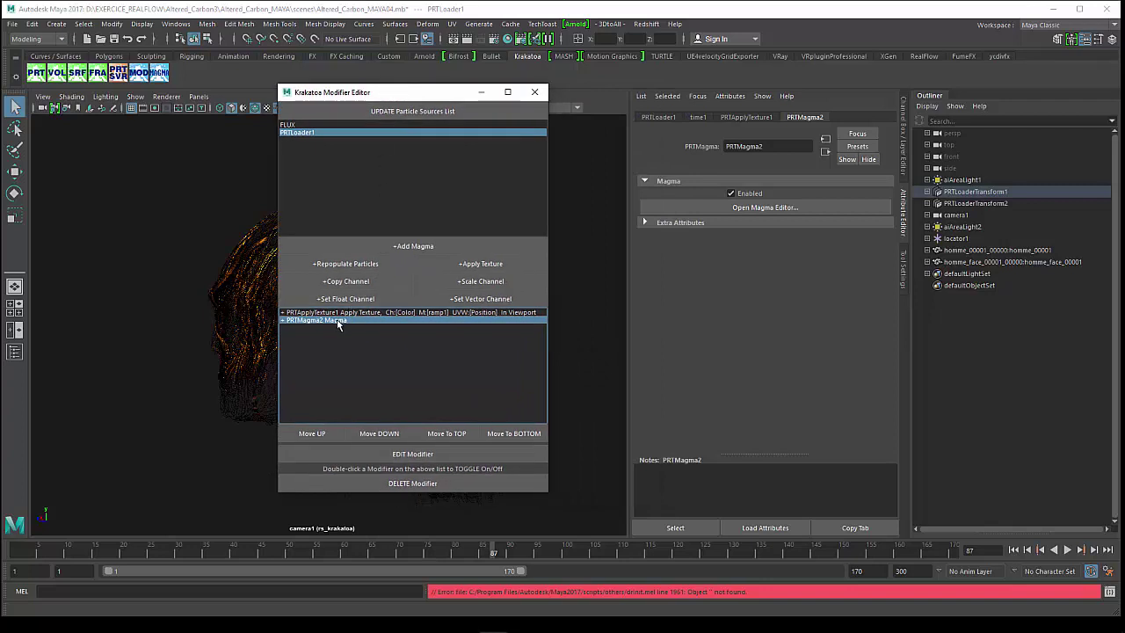
Step: Open PRTMagma2's Magma Editor and frame its whole node graph with F
click(765, 208)
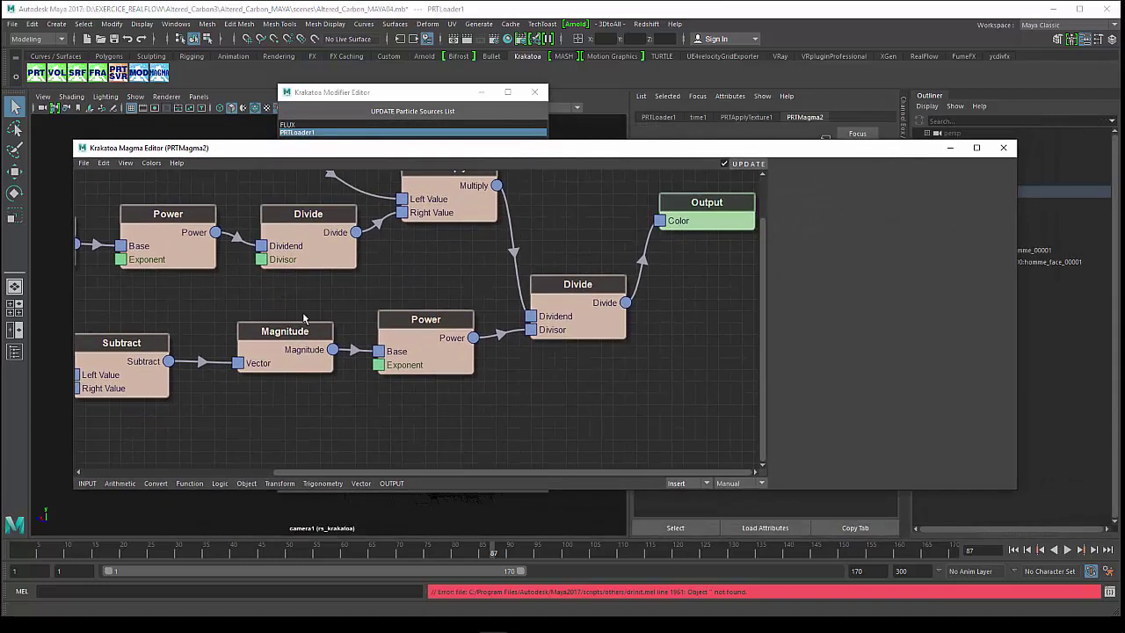
key(f)
scroll(307, 321, down, 1)
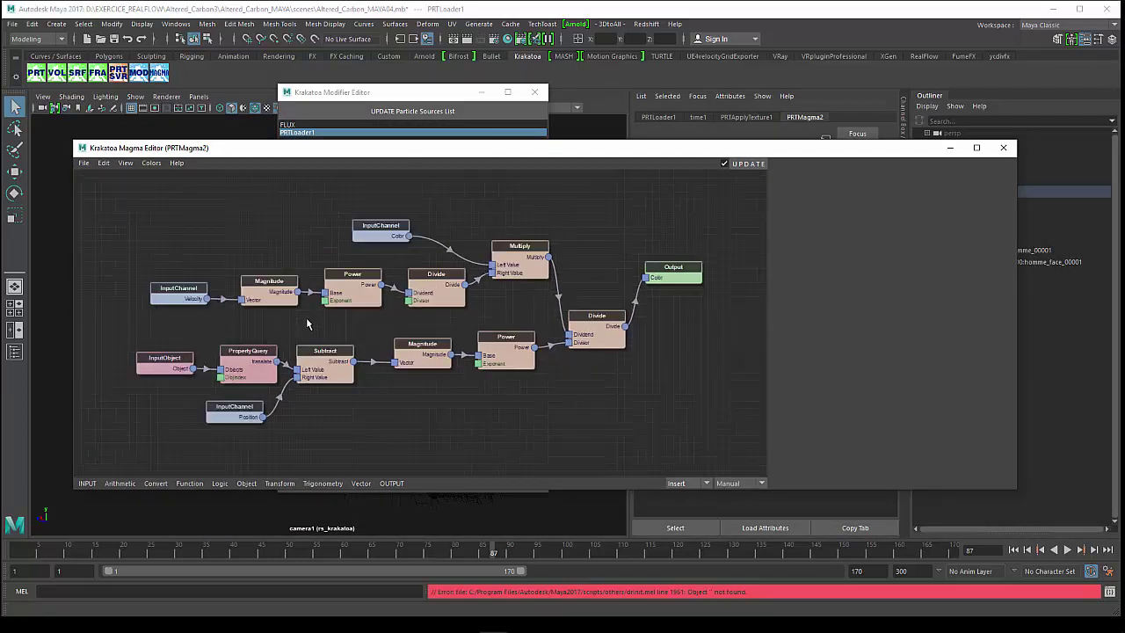
scroll(306, 323, up, 1)
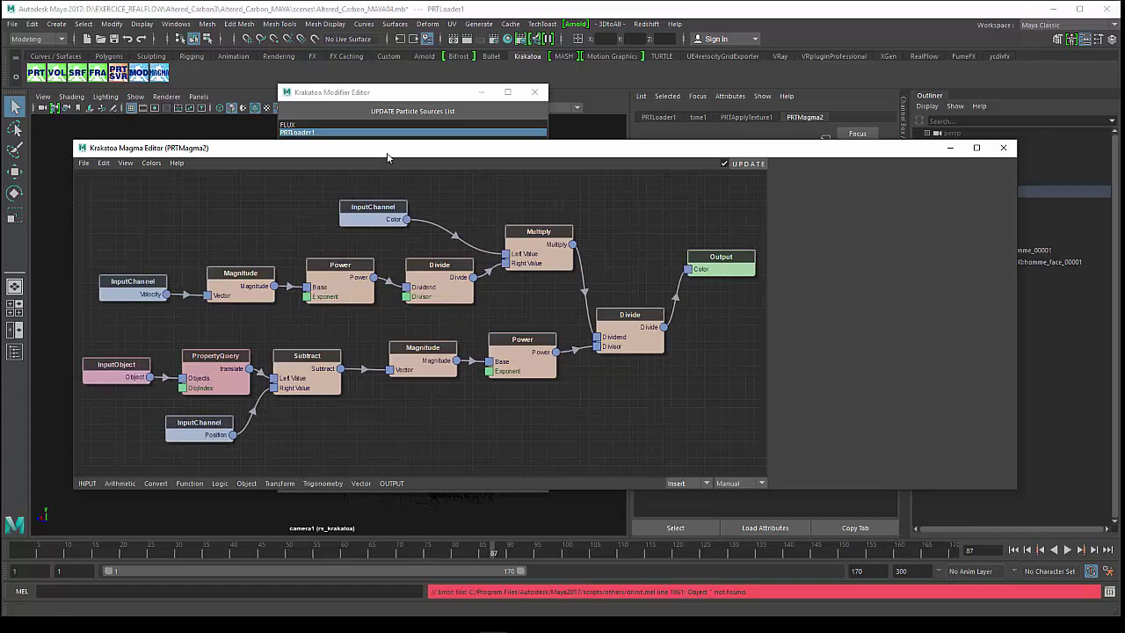
drag(388, 155, 429, 181)
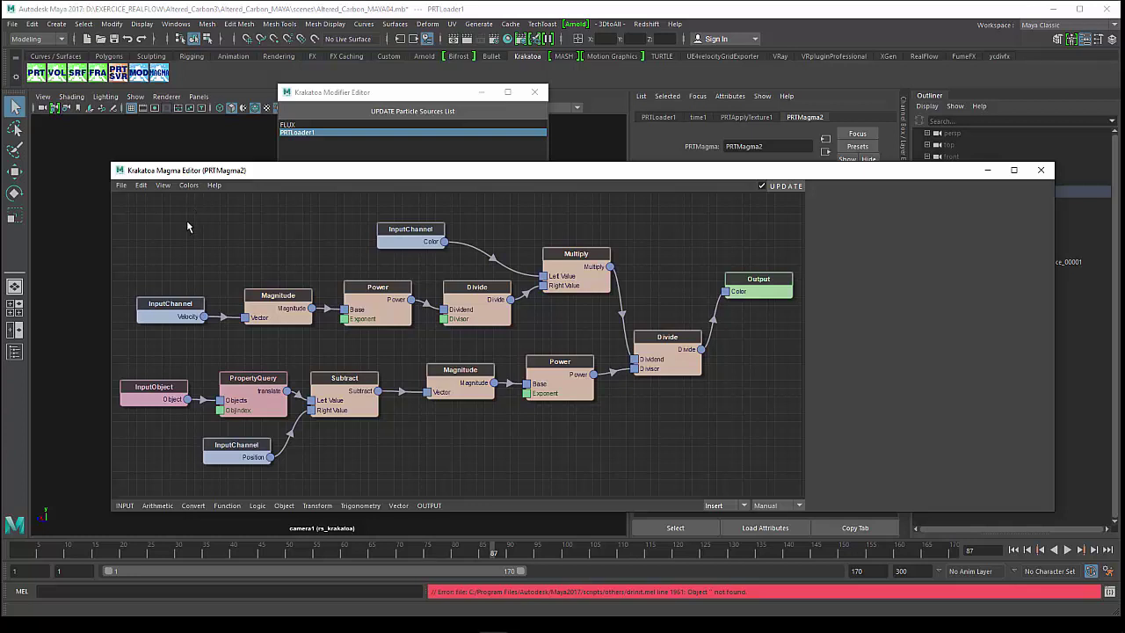
Step: Rearrange the Velocity, Color and InputObject input nodes along the graph's left side
drag(170, 307, 170, 266)
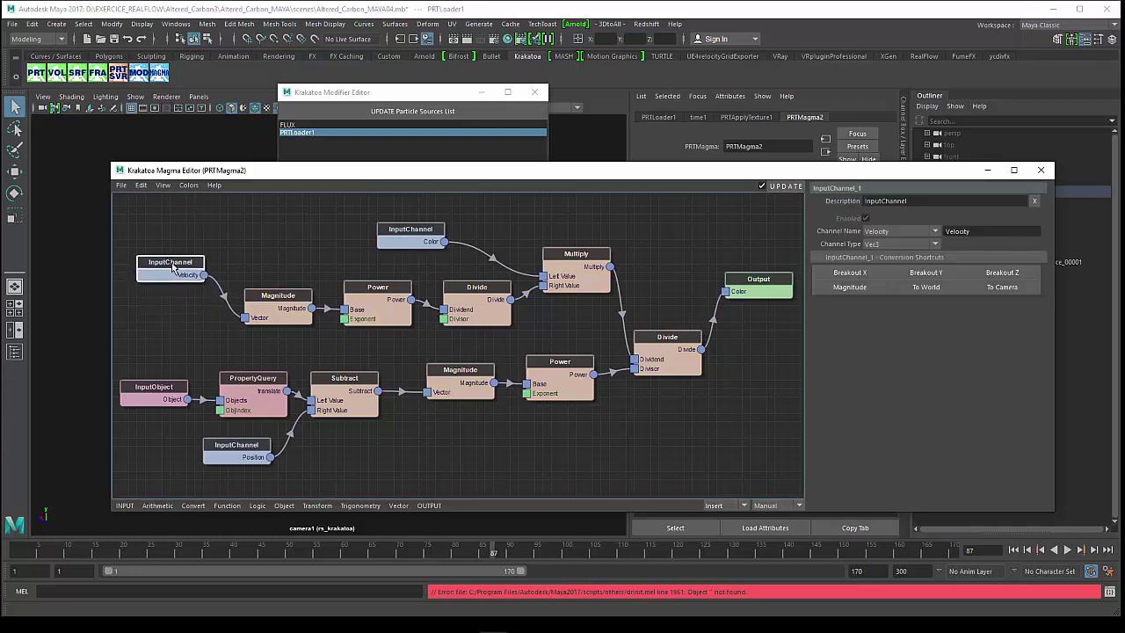
click(155, 390)
drag(157, 391, 159, 360)
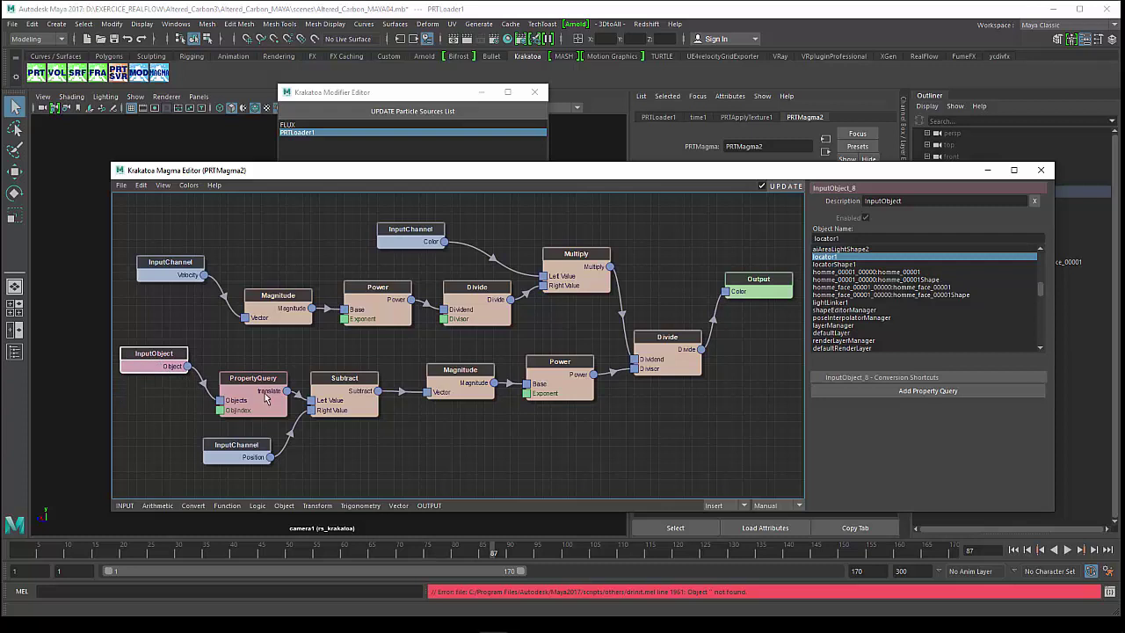
drag(254, 384, 253, 368)
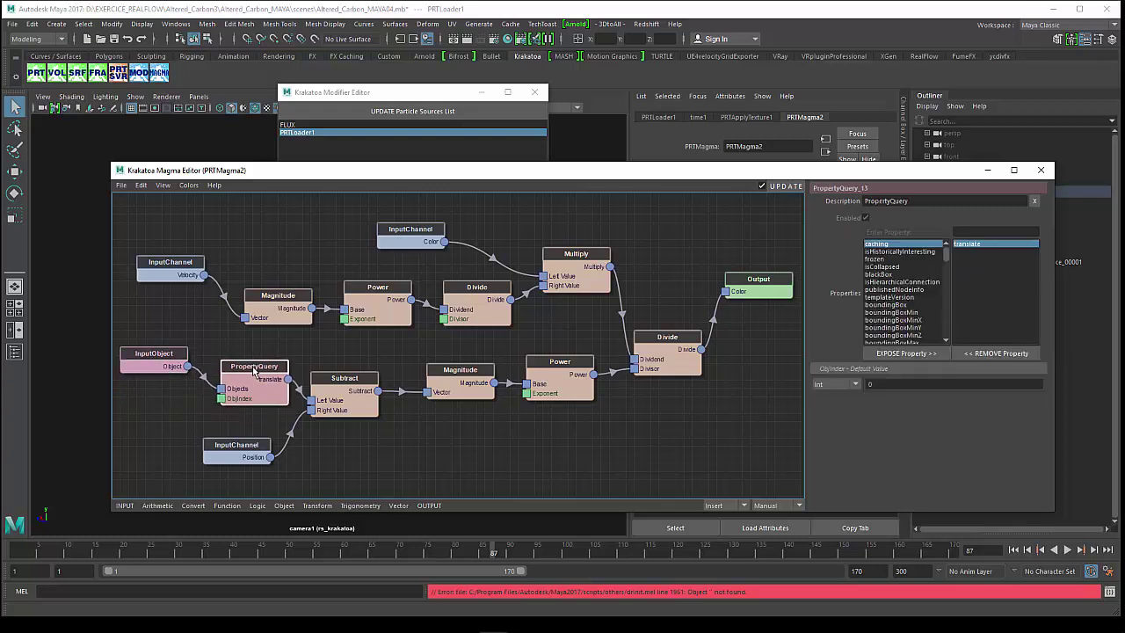
drag(397, 232, 164, 233)
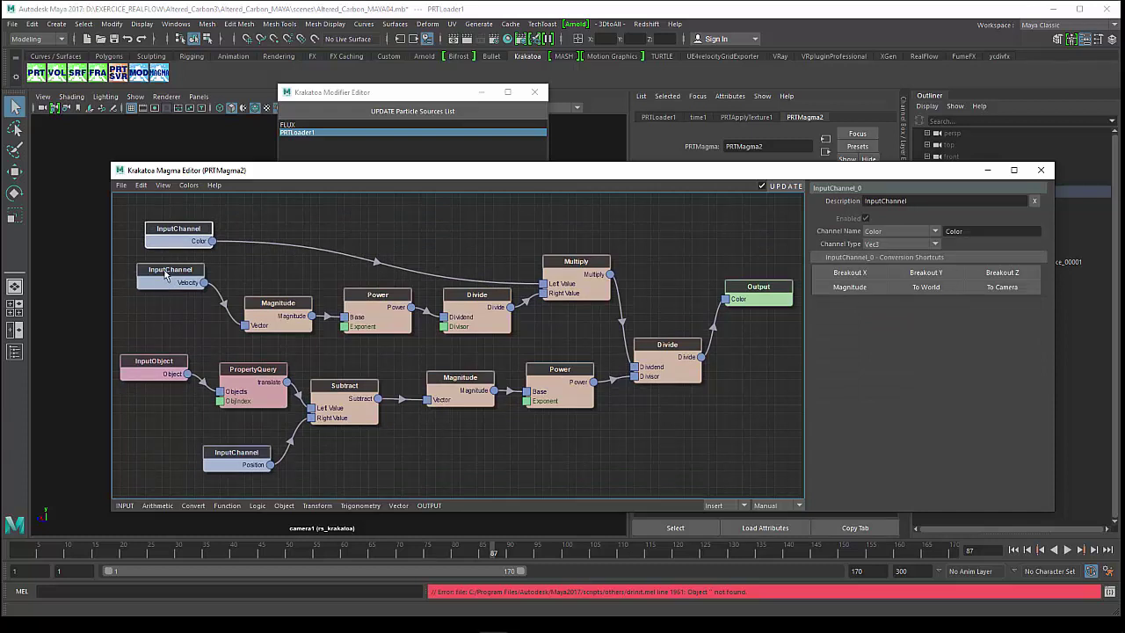
drag(168, 271, 160, 305)
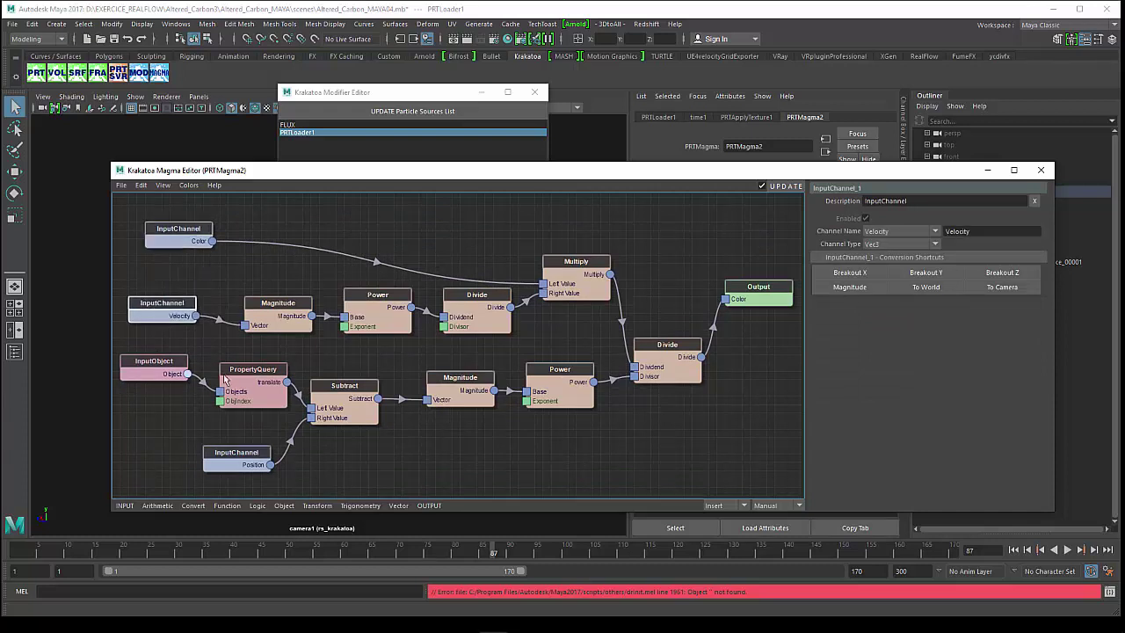
Step: Align the Subtract, PropertyQuery, Position, Multiply and final Divide nodes into a neat chain
drag(322, 392, 346, 376)
drag(267, 371, 292, 359)
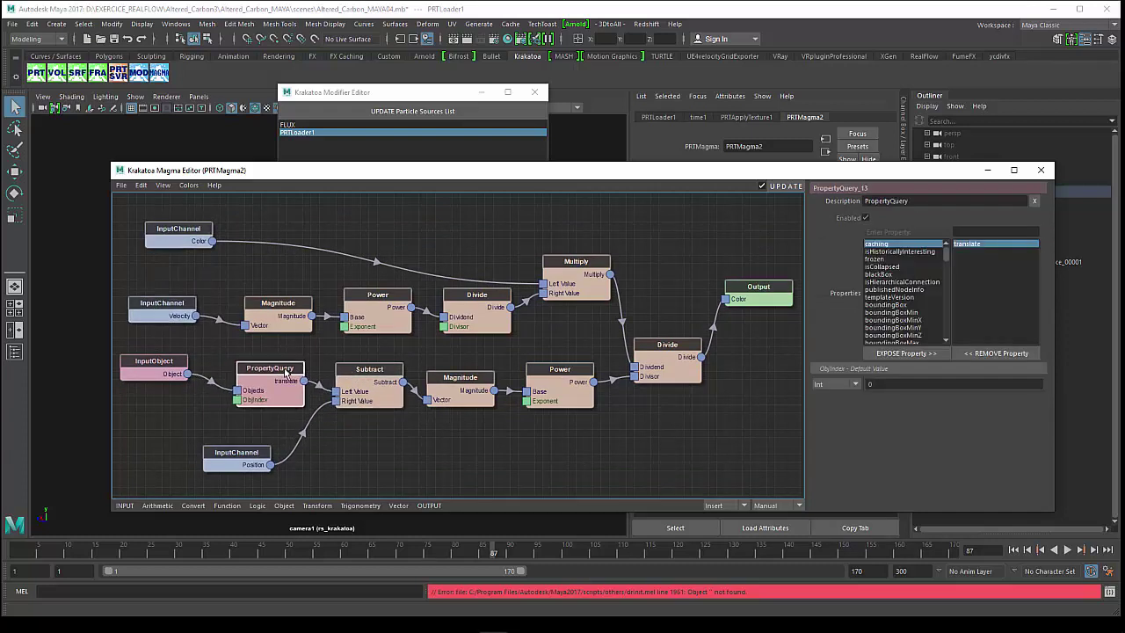
mouse_move(250, 450)
mouse_down()
mouse_move(205, 452)
mouse_move(174, 434)
mouse_up()
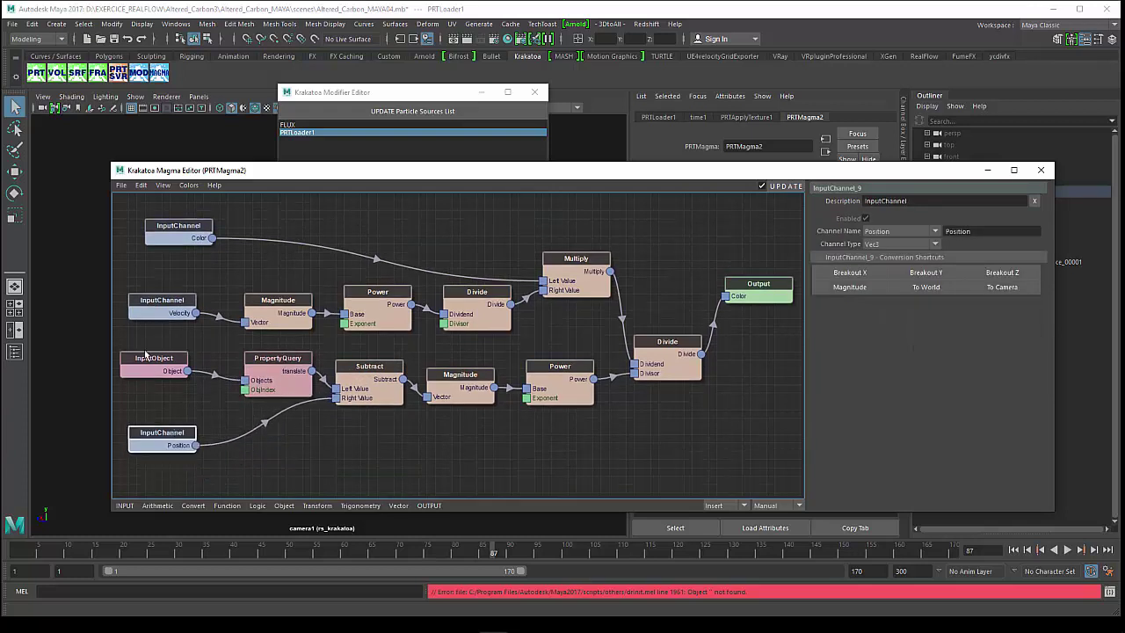
drag(151, 361, 160, 362)
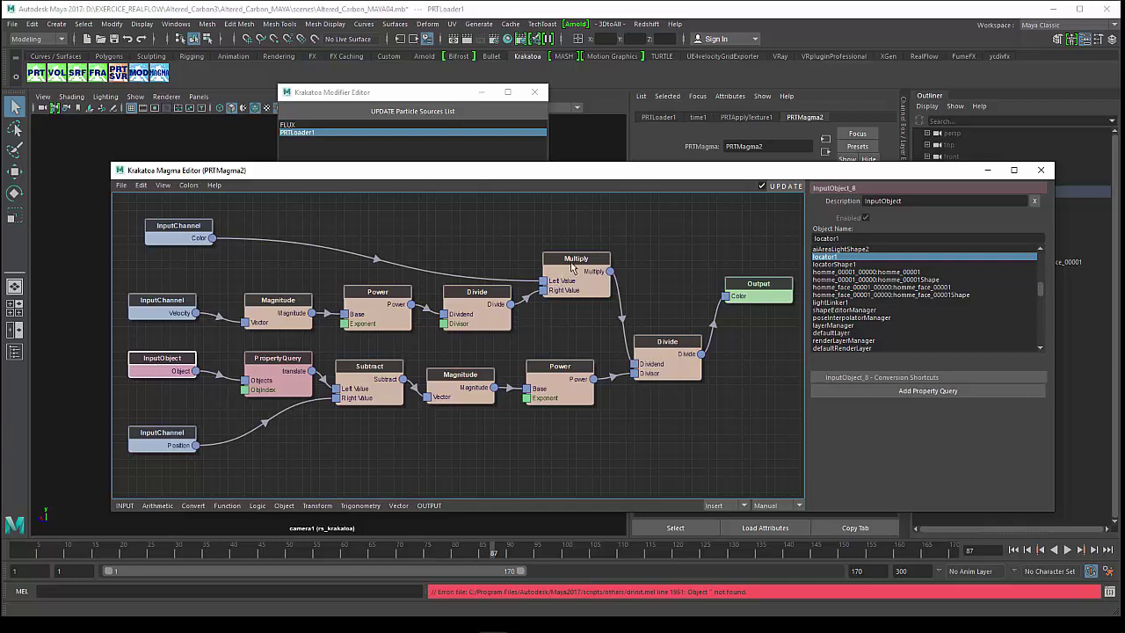
drag(576, 261, 576, 227)
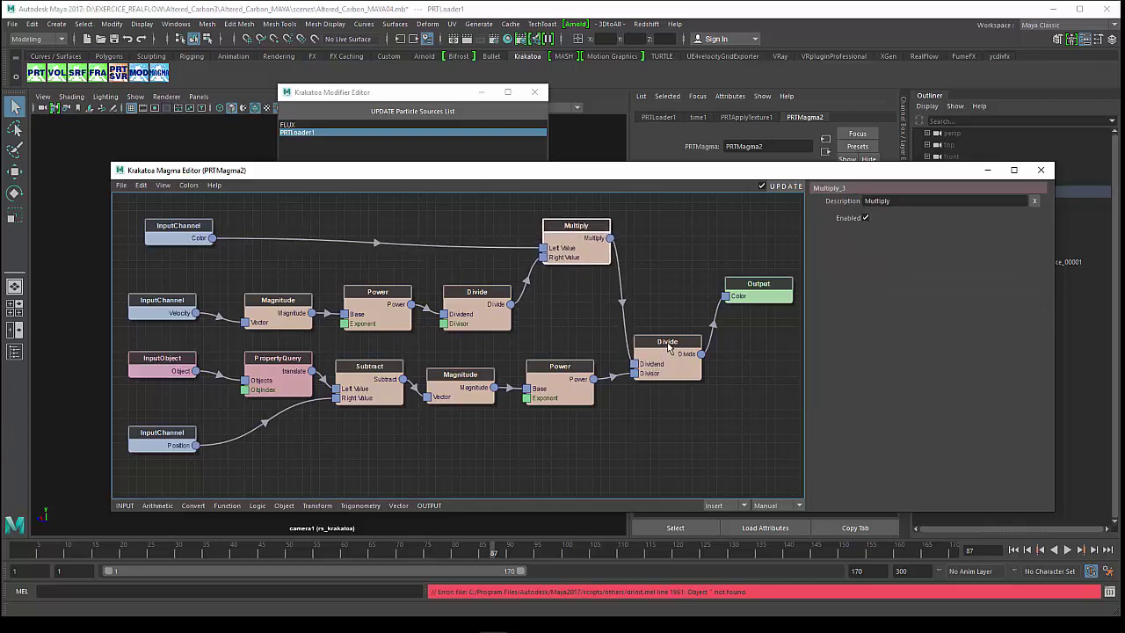
drag(670, 344, 662, 285)
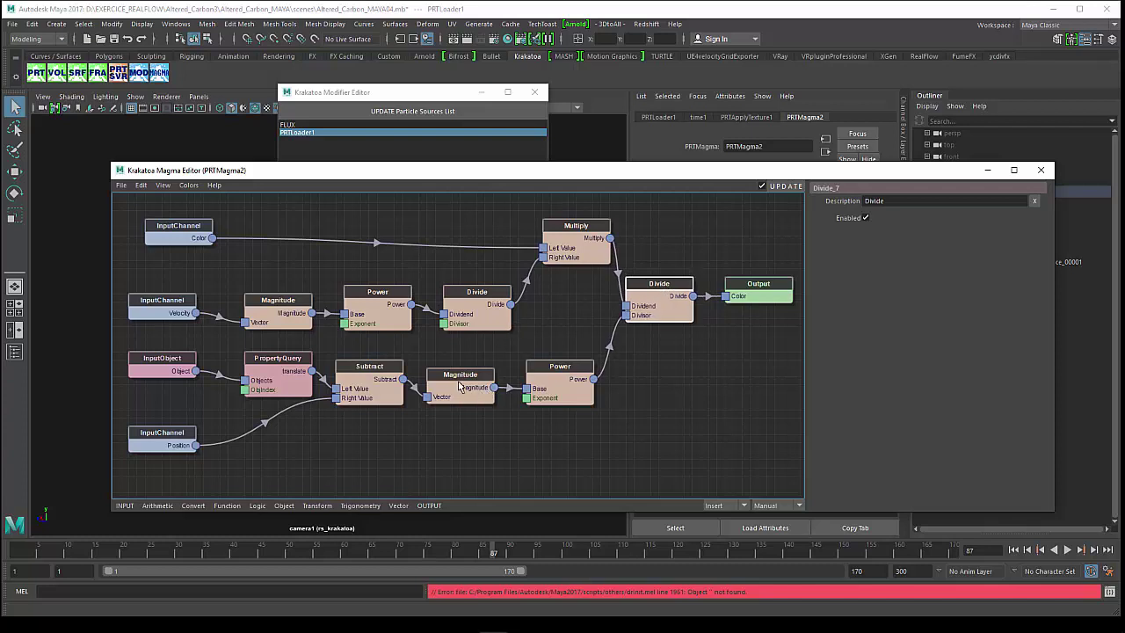
Step: Nudge the graph nodes right, then move the Magma Editor aside to show PRTApplyTexture1 and PRTMagma2
drag(460, 380, 470, 380)
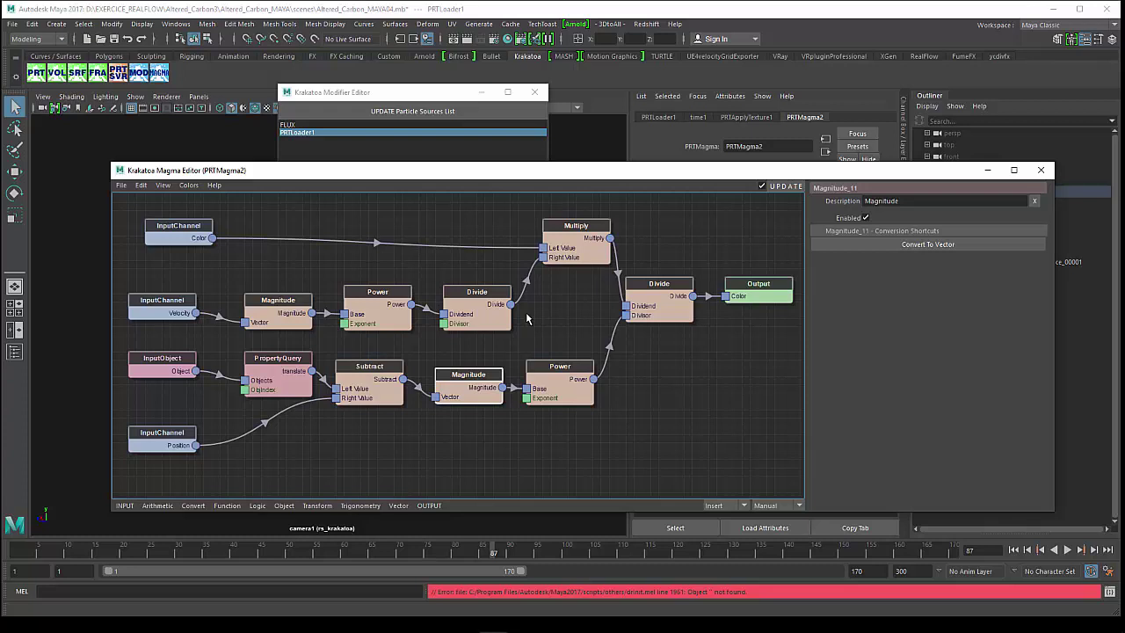
mouse_move(759, 297)
mouse_down()
mouse_move(770, 293)
mouse_move(755, 299)
mouse_up()
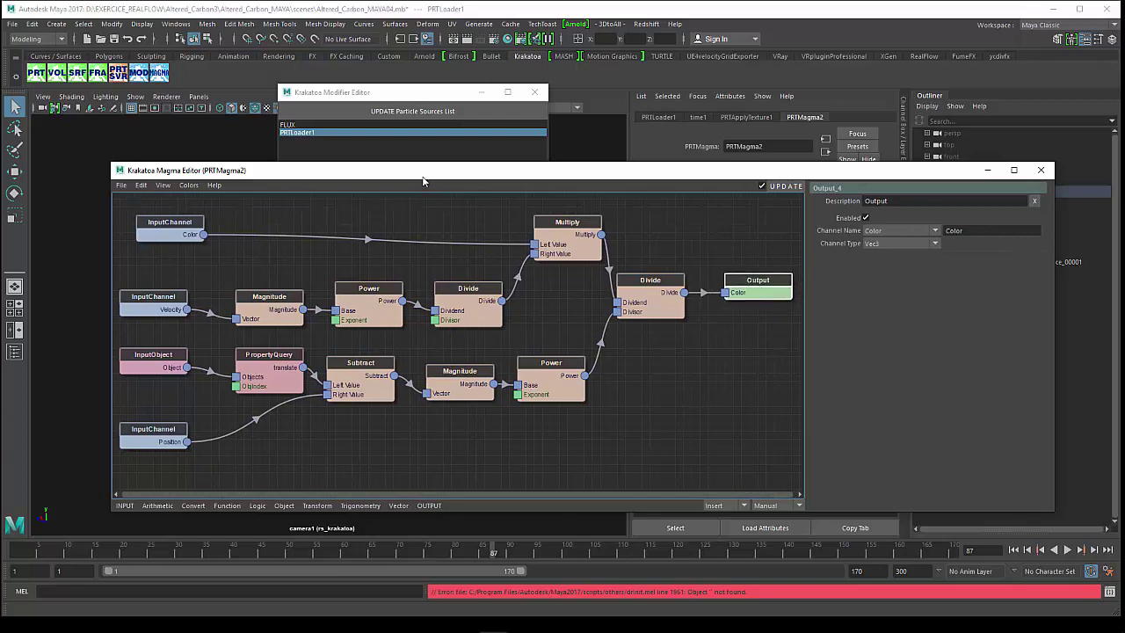
drag(422, 181, 665, 181)
drag(436, 94, 505, 107)
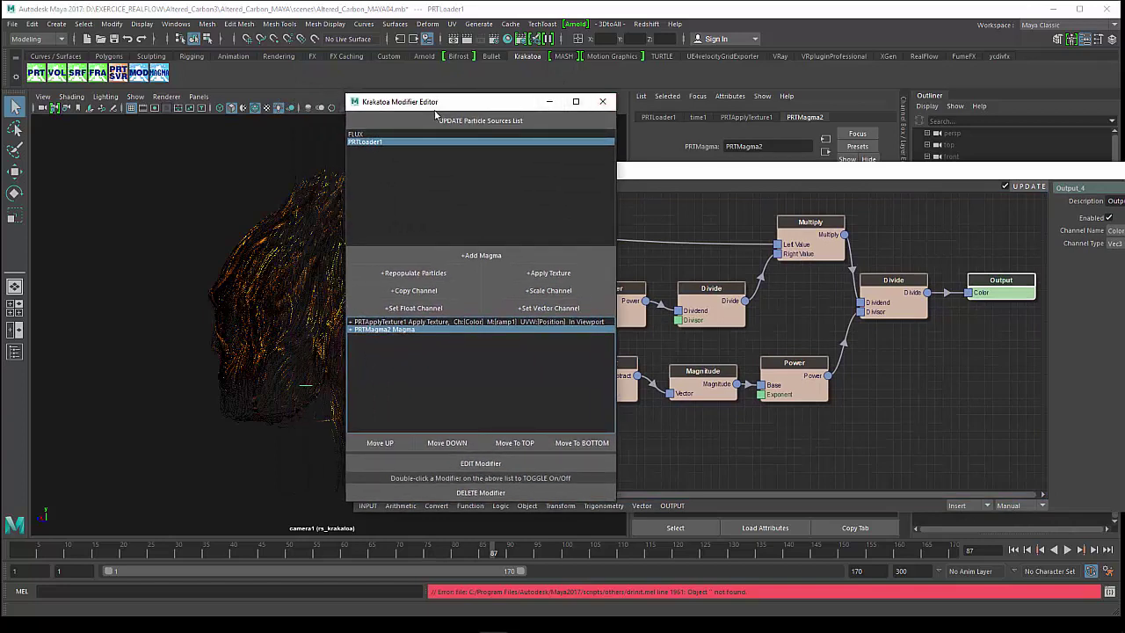
Step: Return the Magma Editor to the front at the left and nudge the Color input node
click(603, 101)
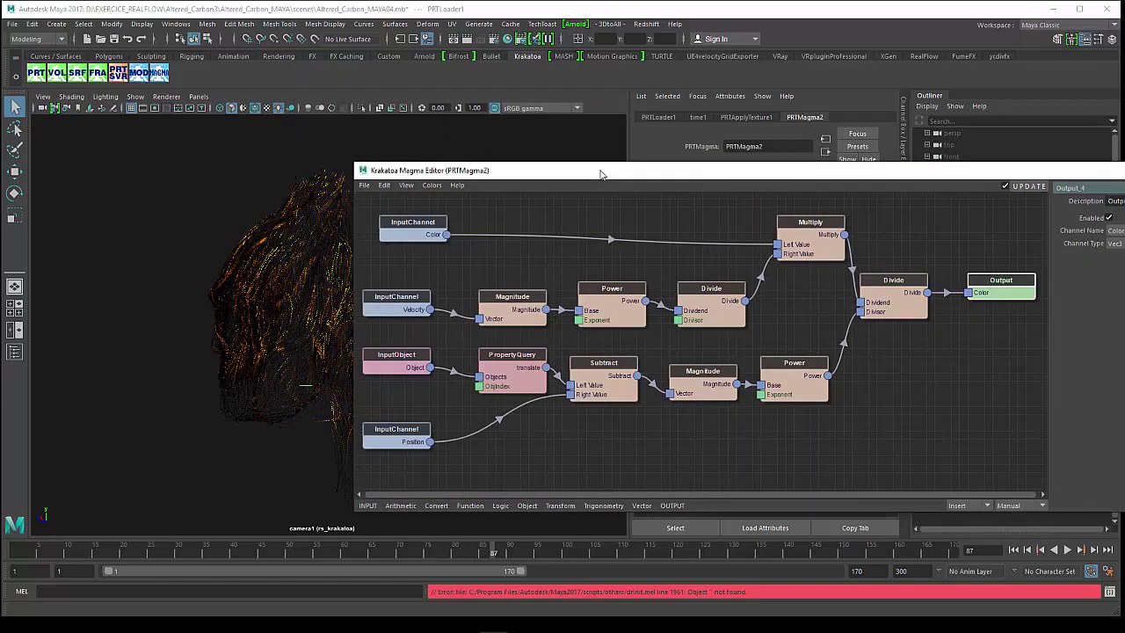
mouse_move(600, 173)
mouse_down()
mouse_move(702, 158)
mouse_move(286, 161)
mouse_move(370, 164)
mouse_move(361, 175)
mouse_up()
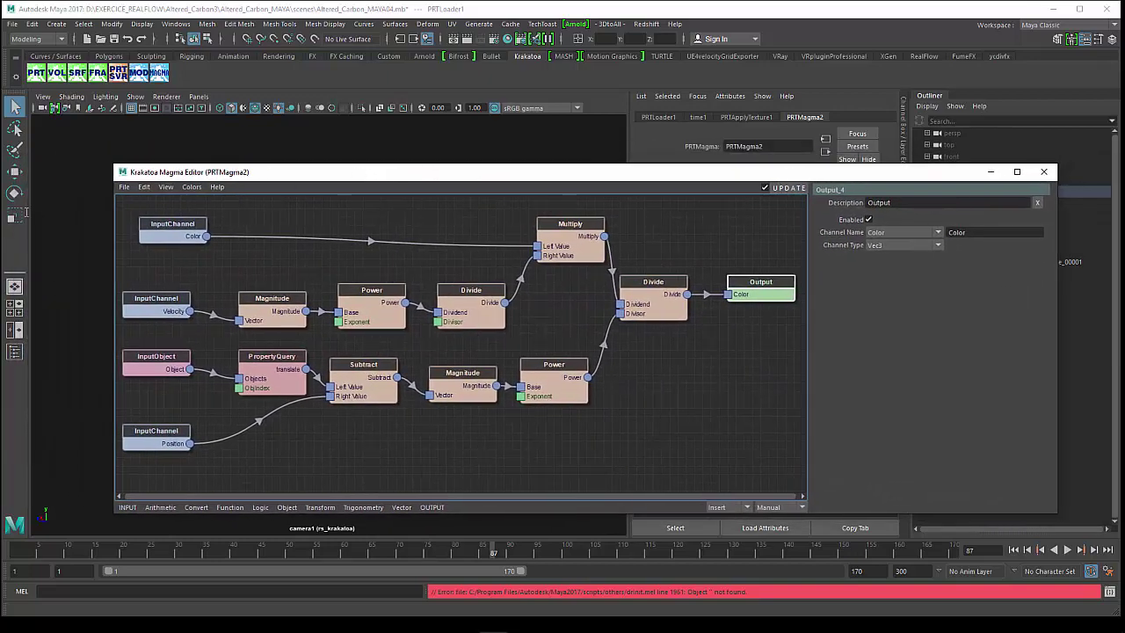
click(155, 227)
drag(154, 227, 153, 228)
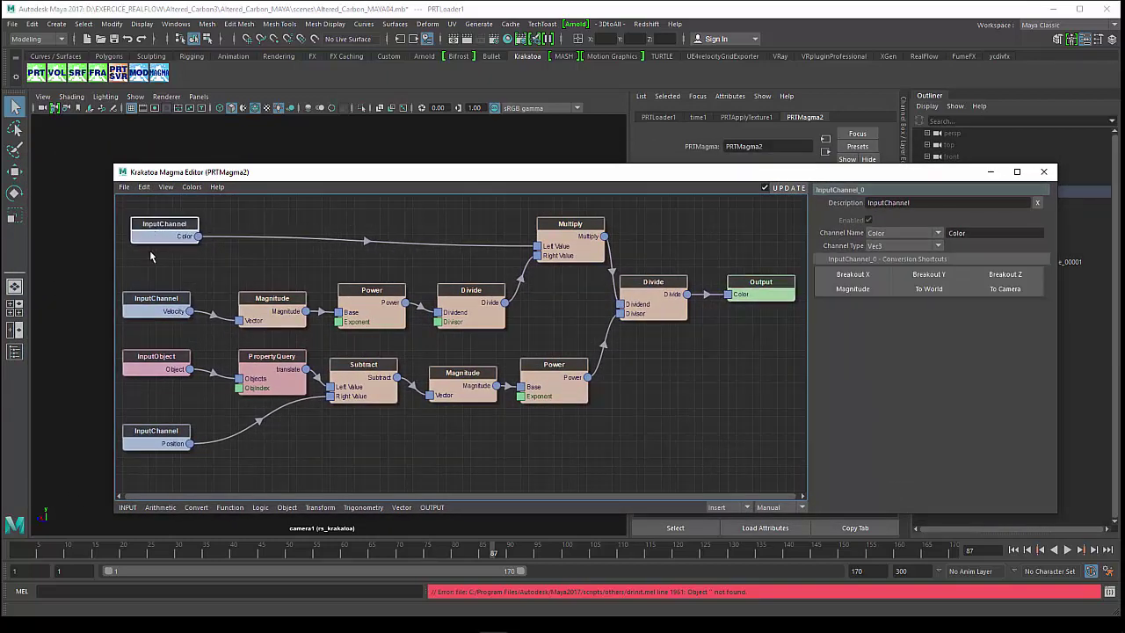
Step: Lower the Subtract and Power nodes and shift the Multiply node slightly left and down
drag(362, 374, 362, 390)
drag(464, 400, 463, 394)
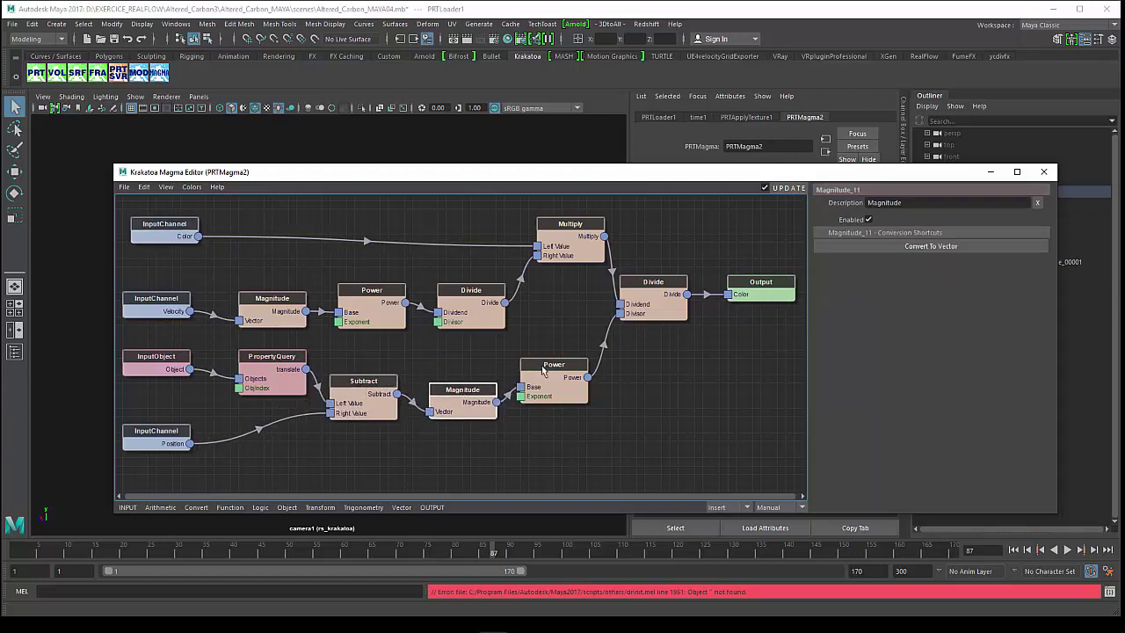
drag(559, 369, 564, 386)
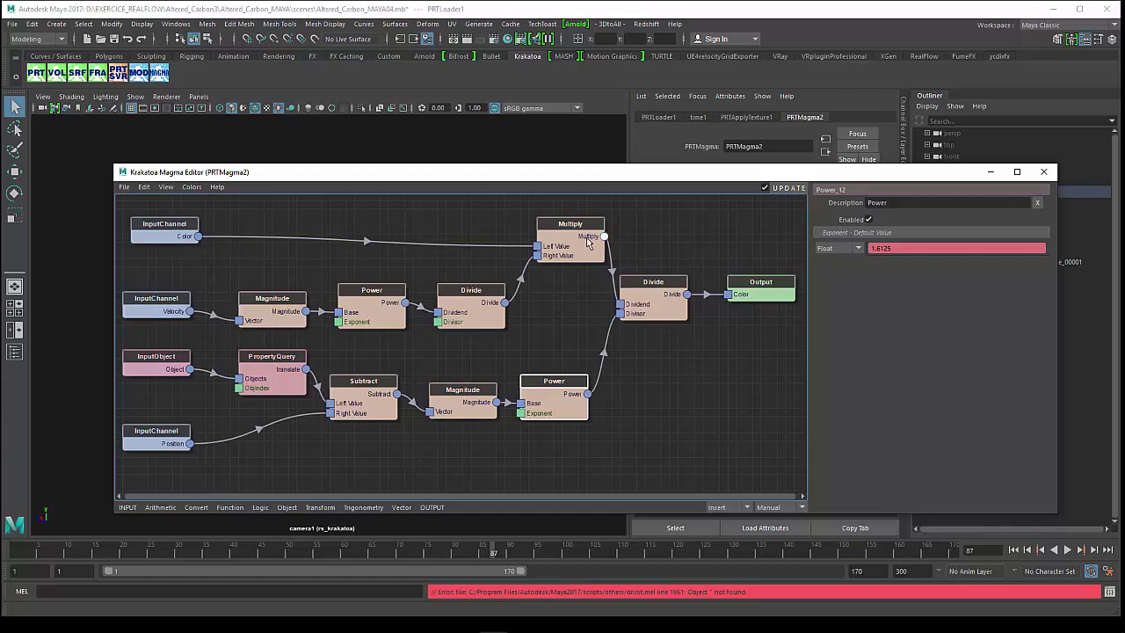
drag(570, 227, 560, 236)
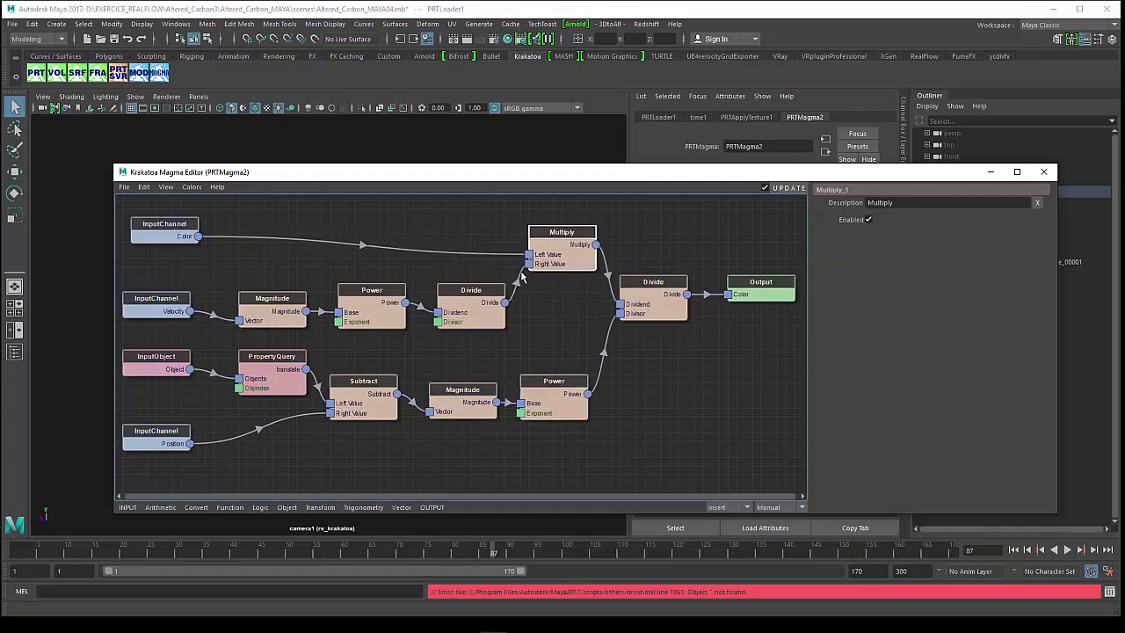
Step: Inspect InputObject and the INPUT and Function node lists, then nudge the locator1 translate PropertyQuery left
click(162, 367)
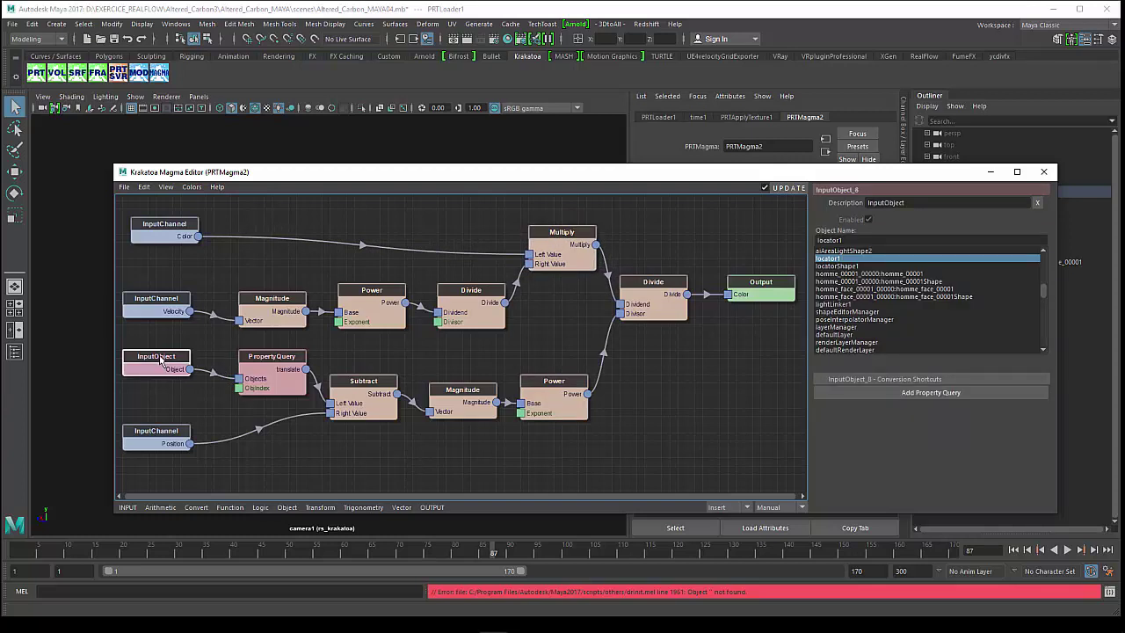
click(126, 508)
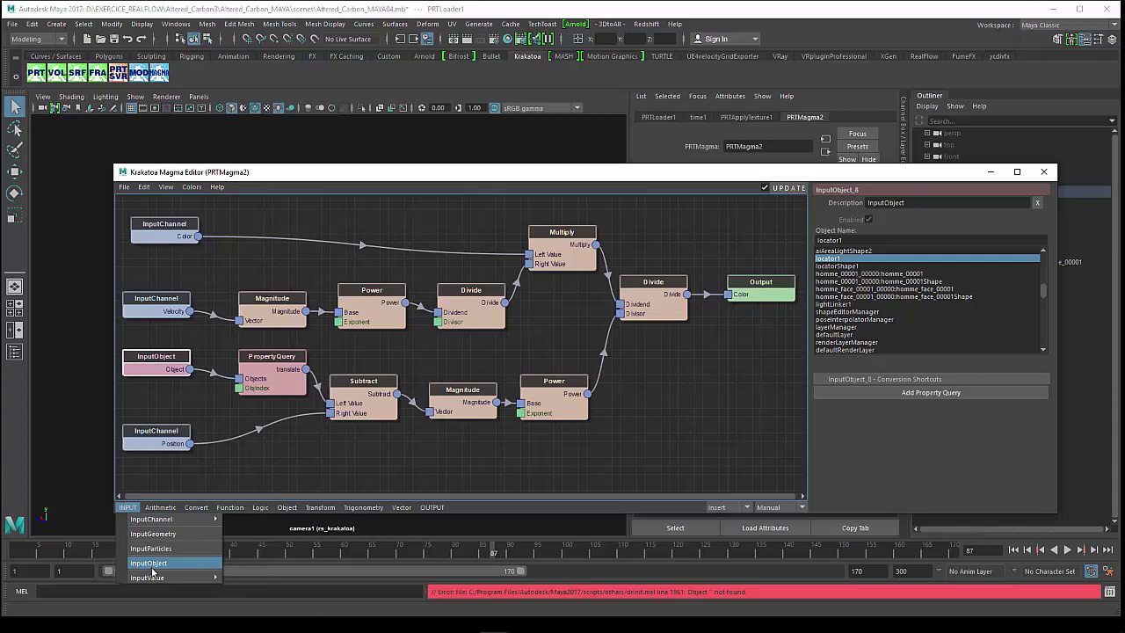
click(230, 508)
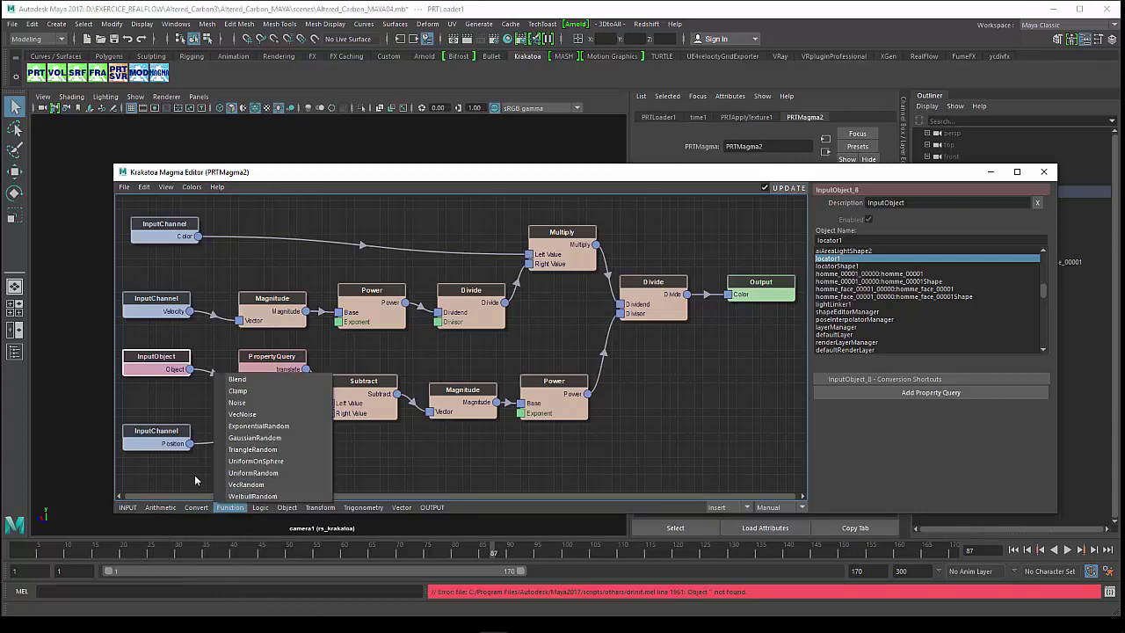
click(138, 358)
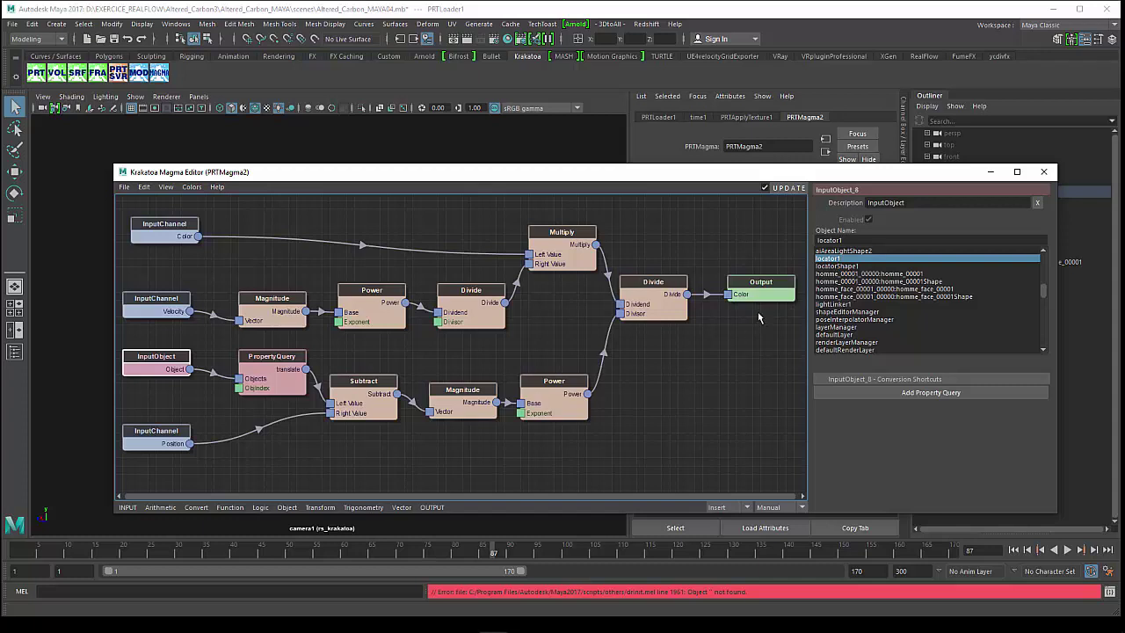
click(275, 366)
drag(275, 366, 262, 364)
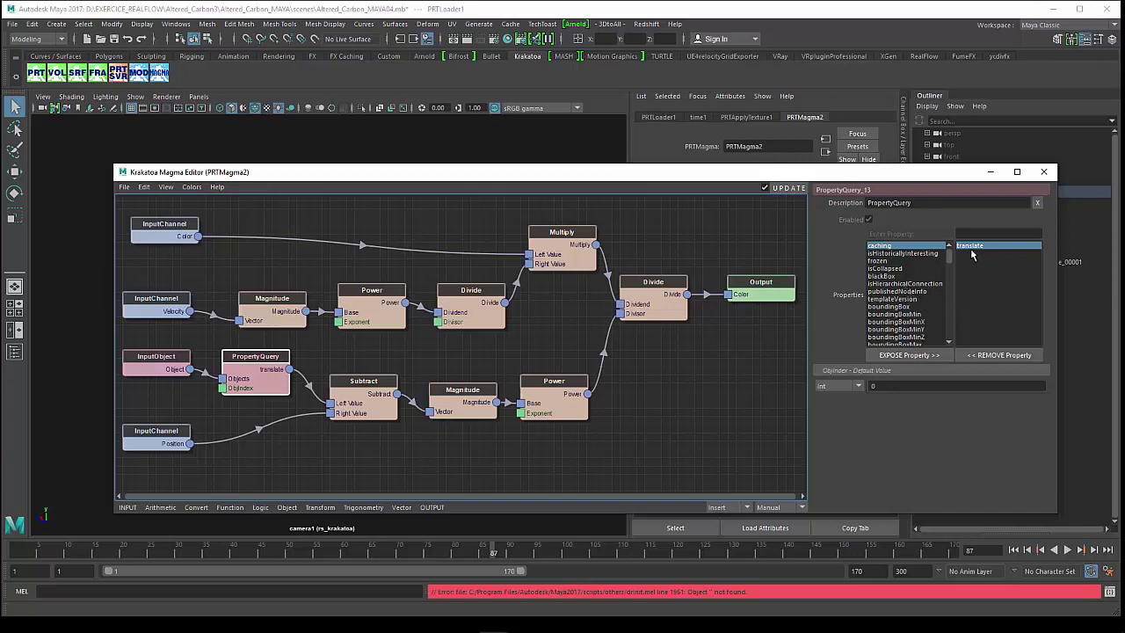
Step: Pick rotate in the PropertyQuery Properties list, raise the Subtract node, and nudge the Position input
drag(949, 255, 949, 298)
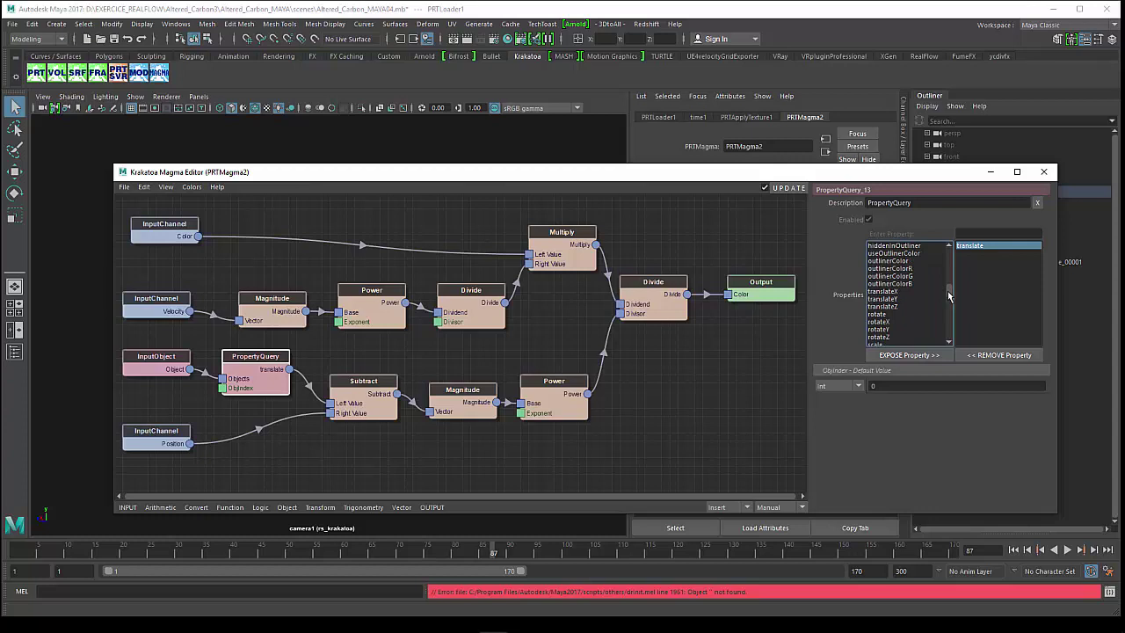
click(879, 315)
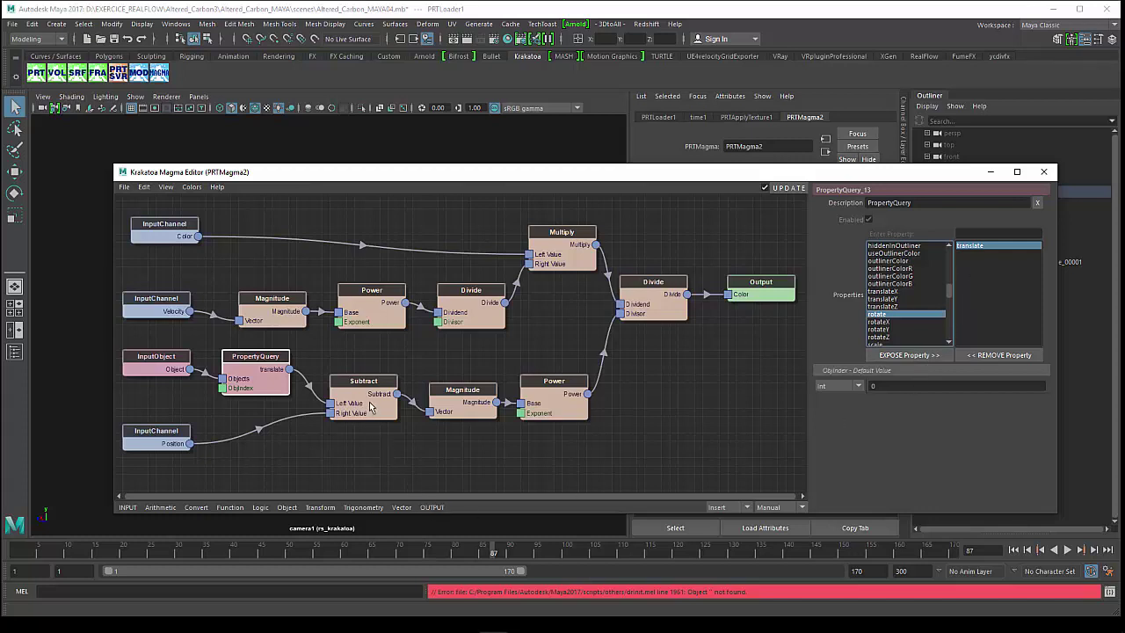
drag(371, 406, 371, 390)
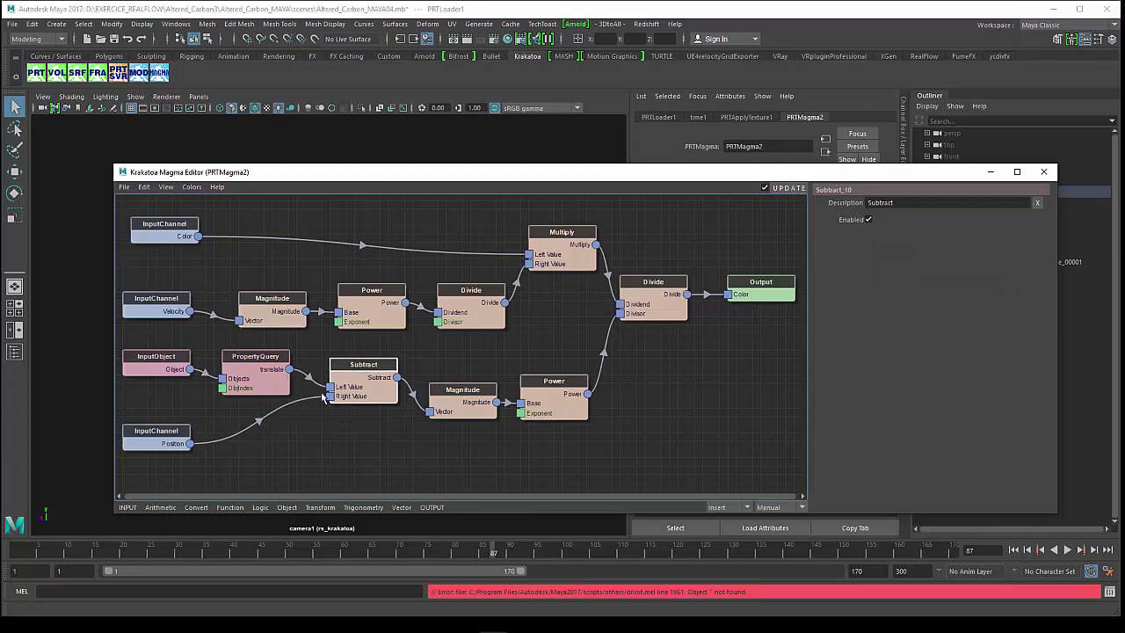
mouse_move(148, 434)
mouse_down()
mouse_move(151, 423)
mouse_move(155, 440)
mouse_up()
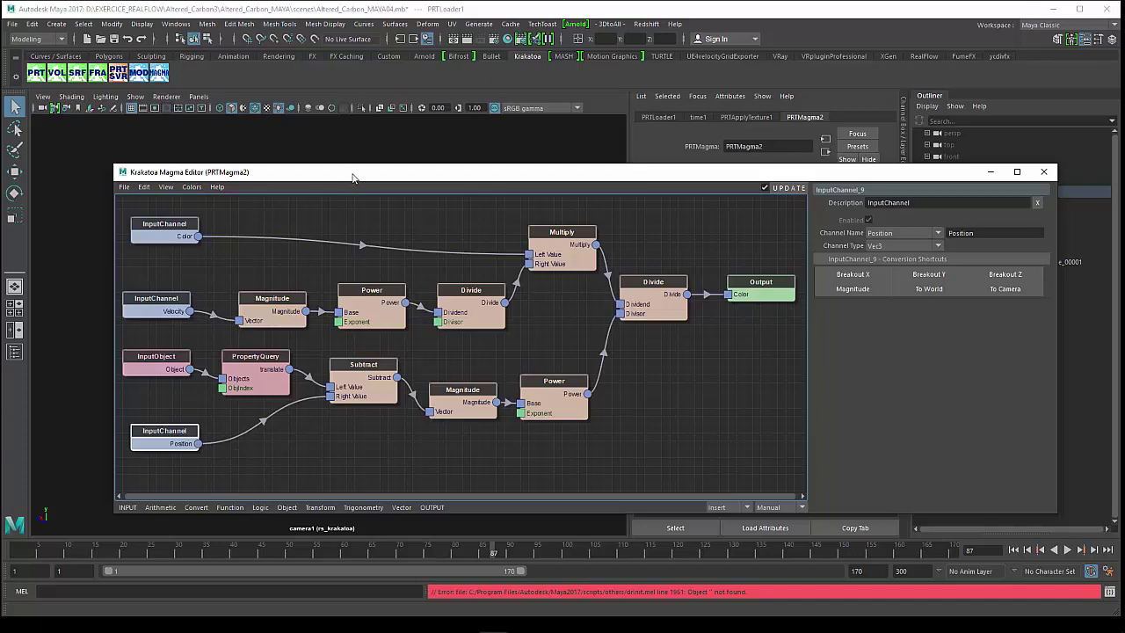
Step: Move the Magma Editor aside, play back to frame 46, and marquee-select locator1 in the viewport
drag(352, 178, 728, 156)
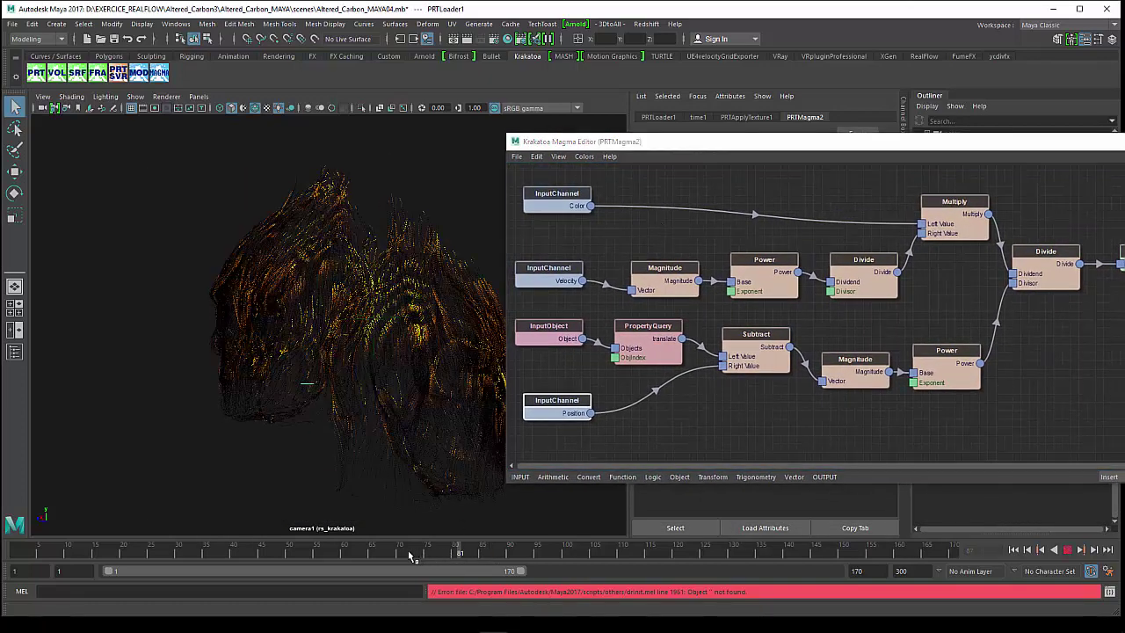
drag(491, 554, 318, 561)
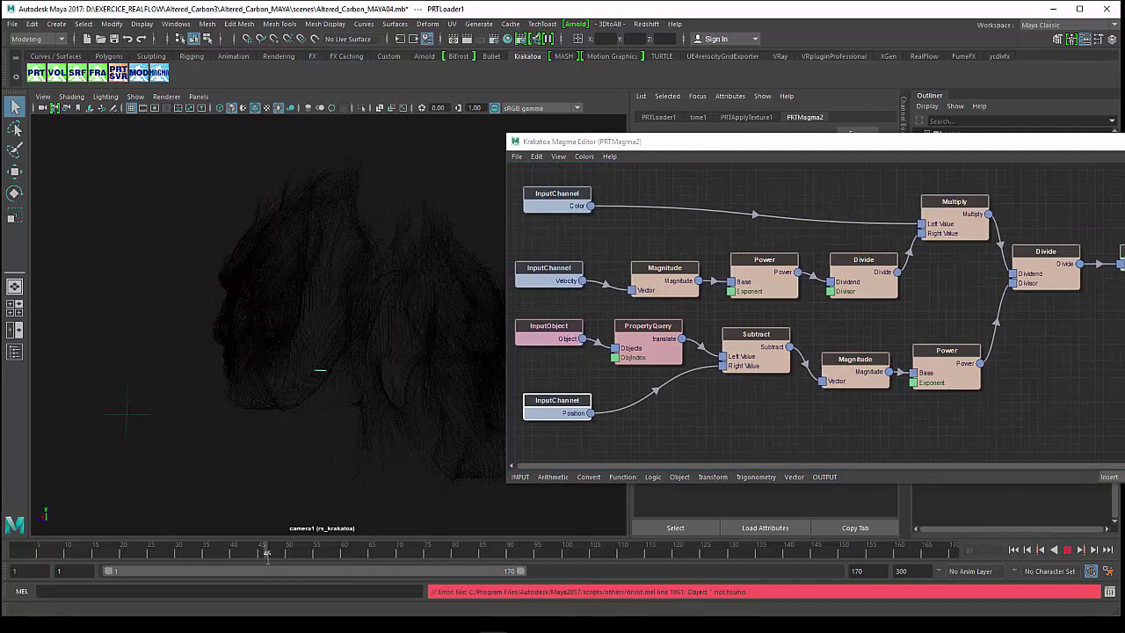
key(Escape)
drag(98, 407, 141, 438)
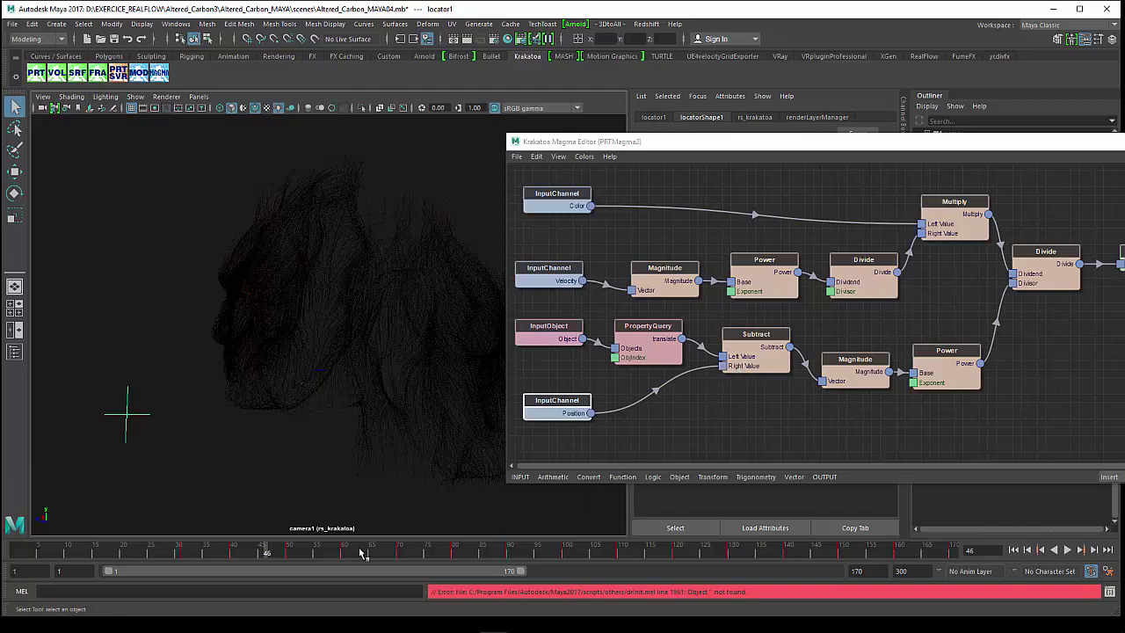
Step: Scrub the timeline forward and back to settle on frame 69
drag(271, 557, 367, 559)
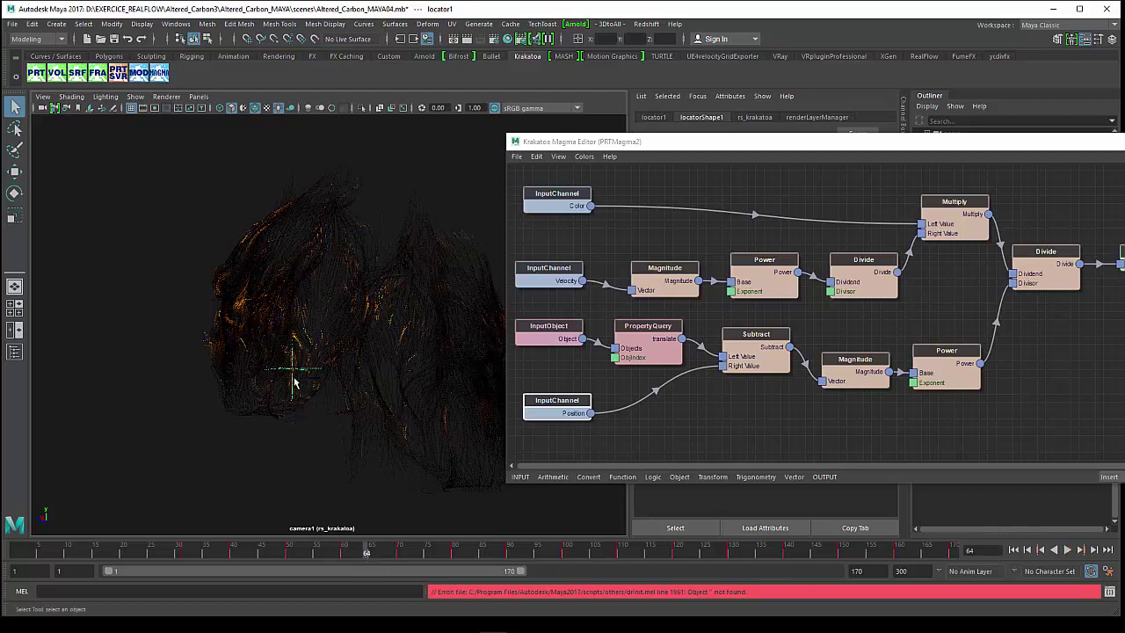
mouse_move(343, 552)
mouse_down()
mouse_move(284, 550)
mouse_move(396, 541)
mouse_up()
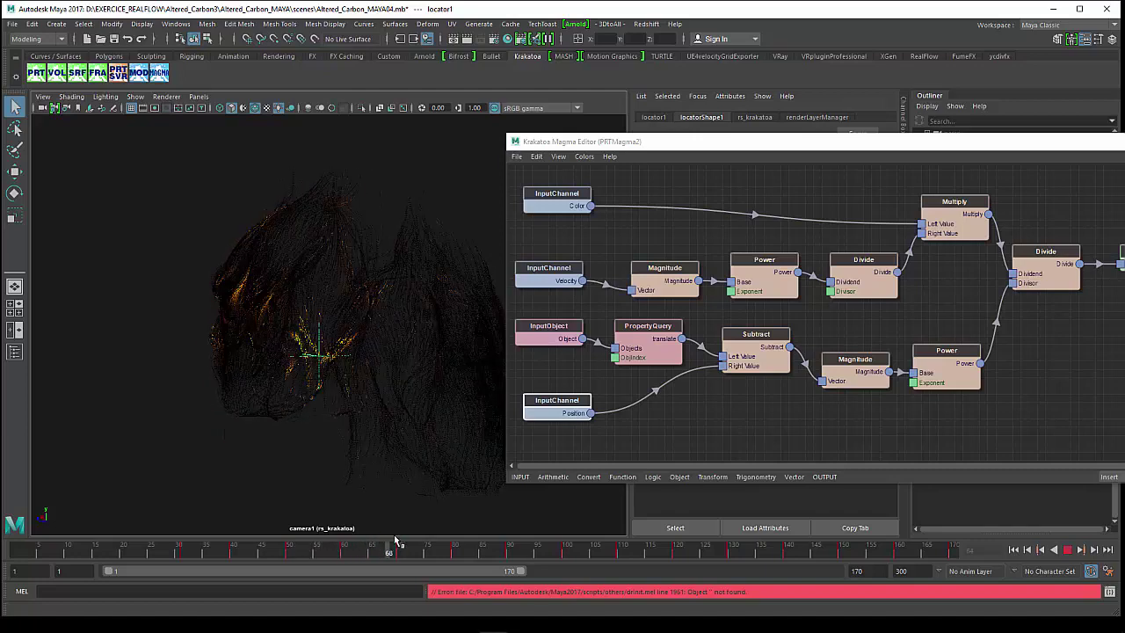
drag(396, 541, 397, 545)
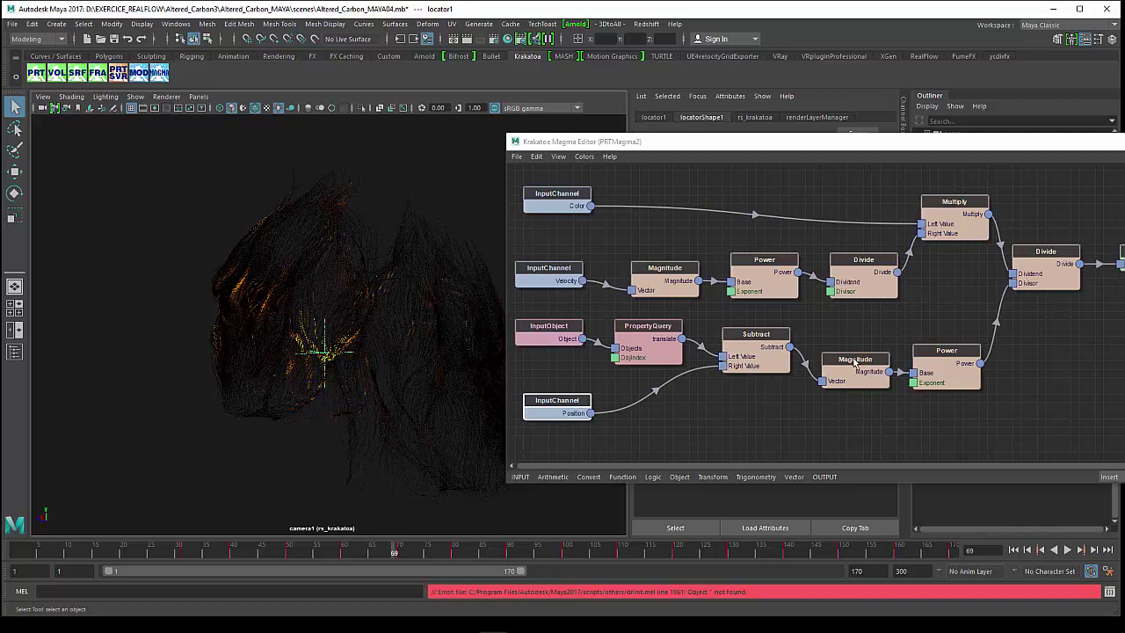
Step: Raise the distance Magnitude and Power nodes into line, then center the Magma Editor
drag(855, 362, 854, 328)
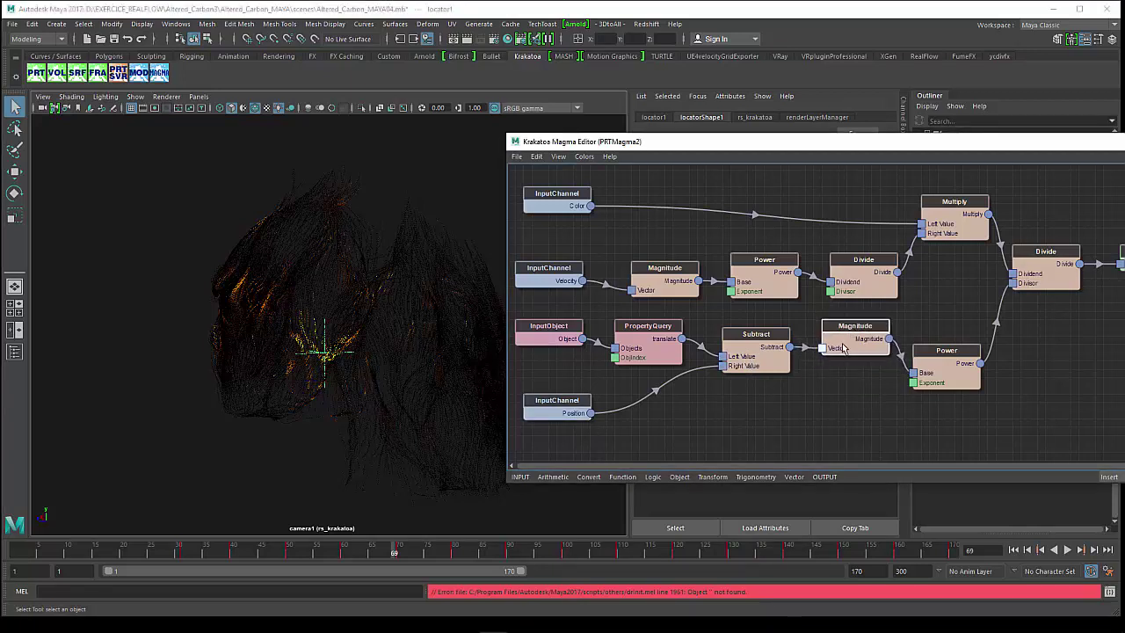
click(948, 354)
drag(947, 354, 948, 322)
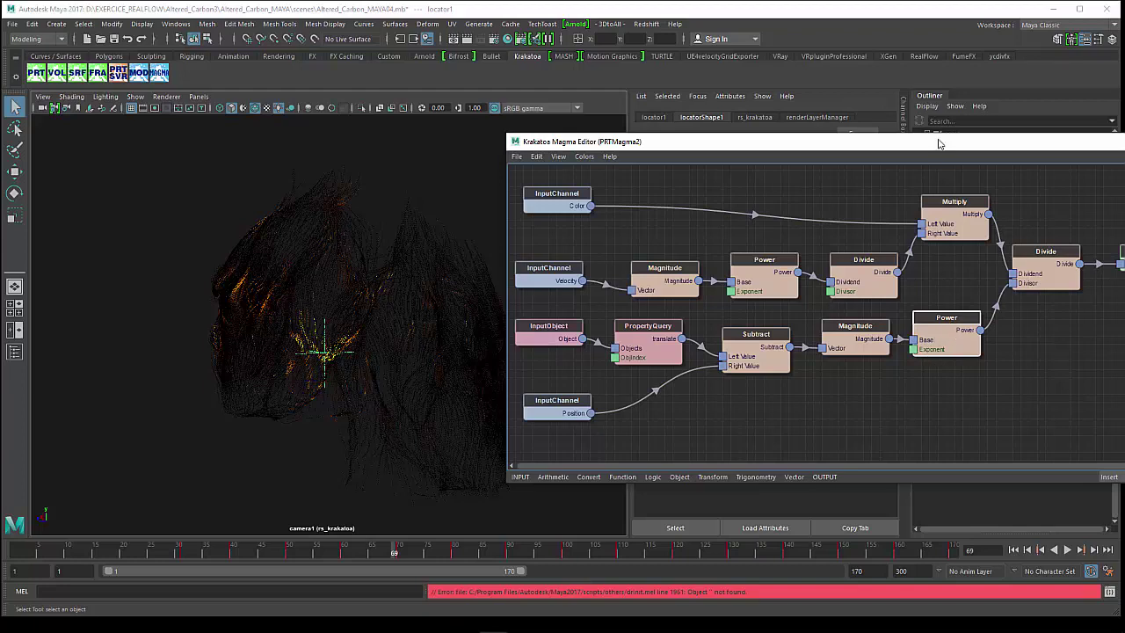
drag(939, 142, 565, 169)
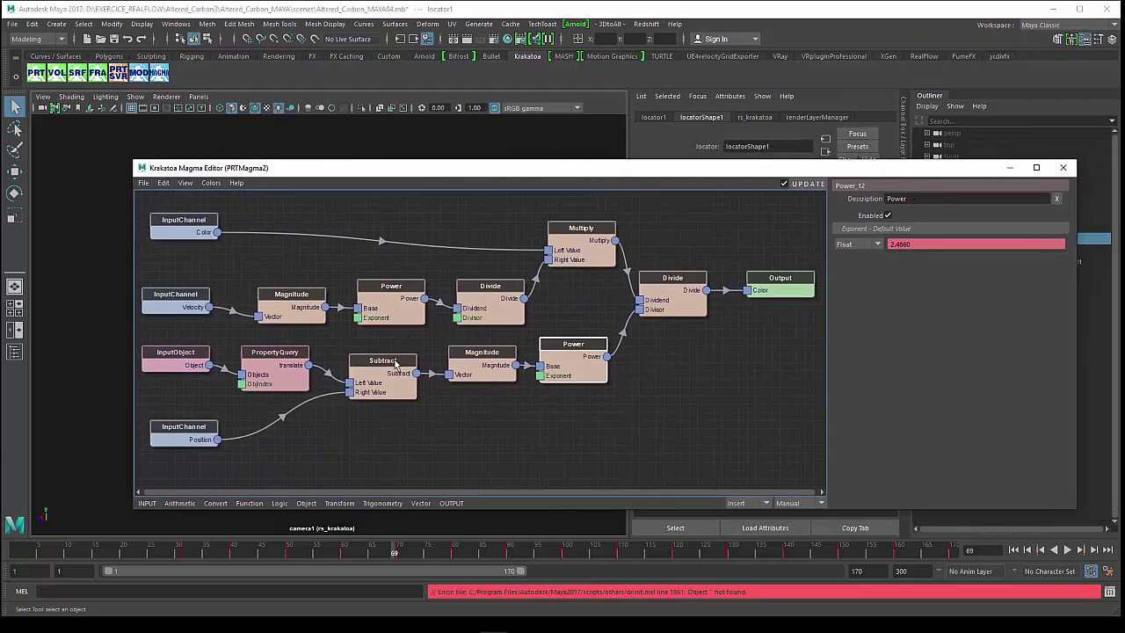
Step: Select the distance Magnitude node and browse the Vector and OUTPUT node lists
click(467, 357)
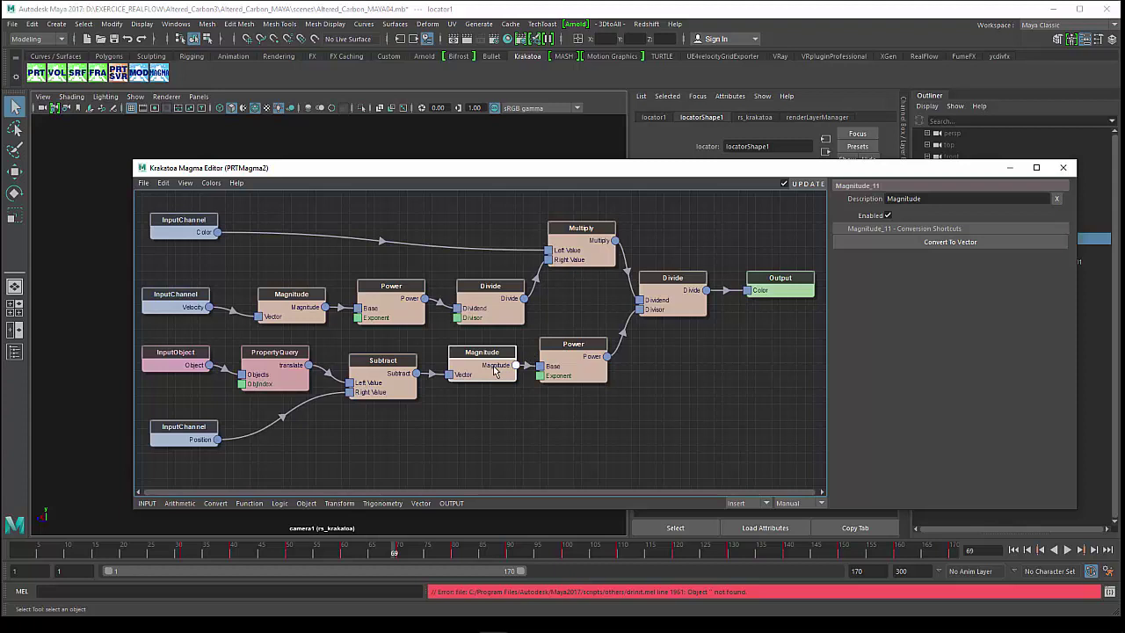
click(420, 504)
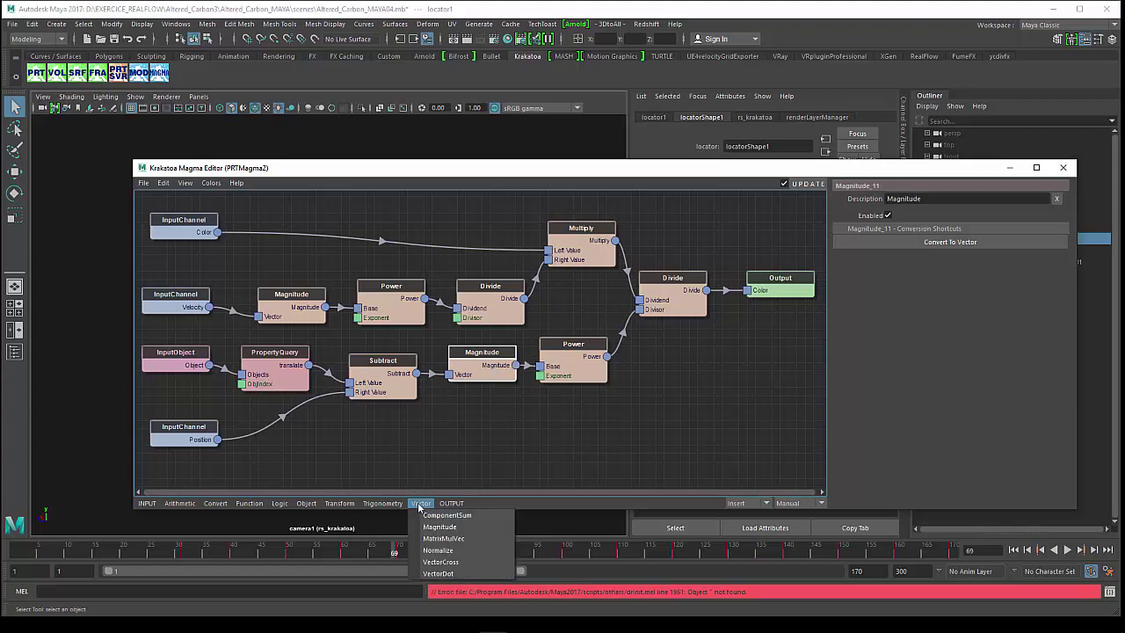
drag(439, 527, 455, 499)
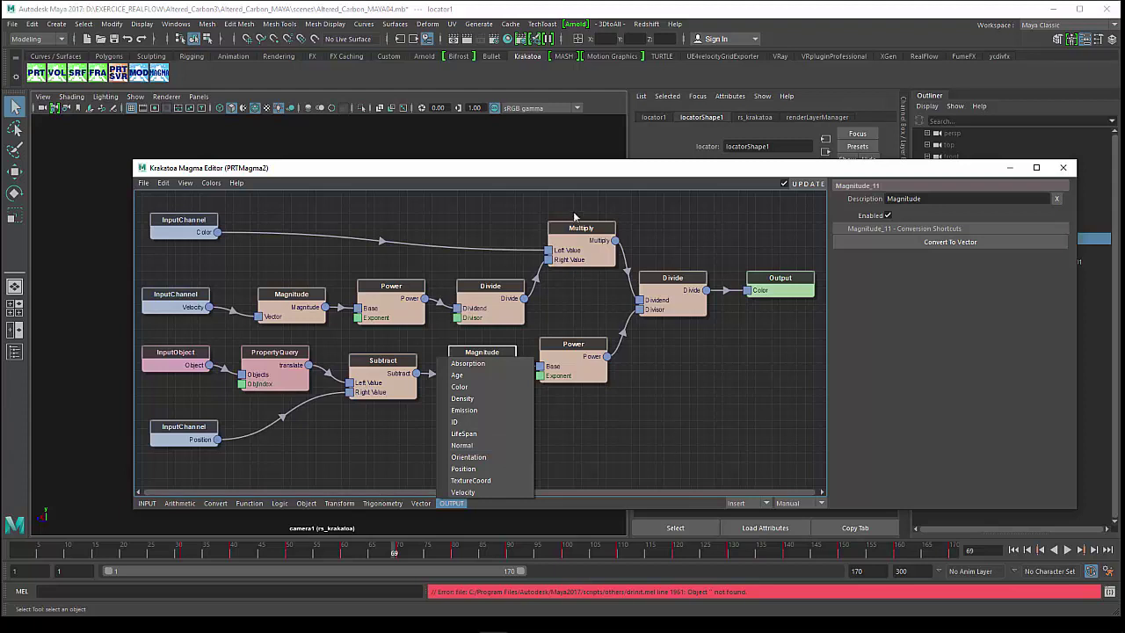
click(582, 175)
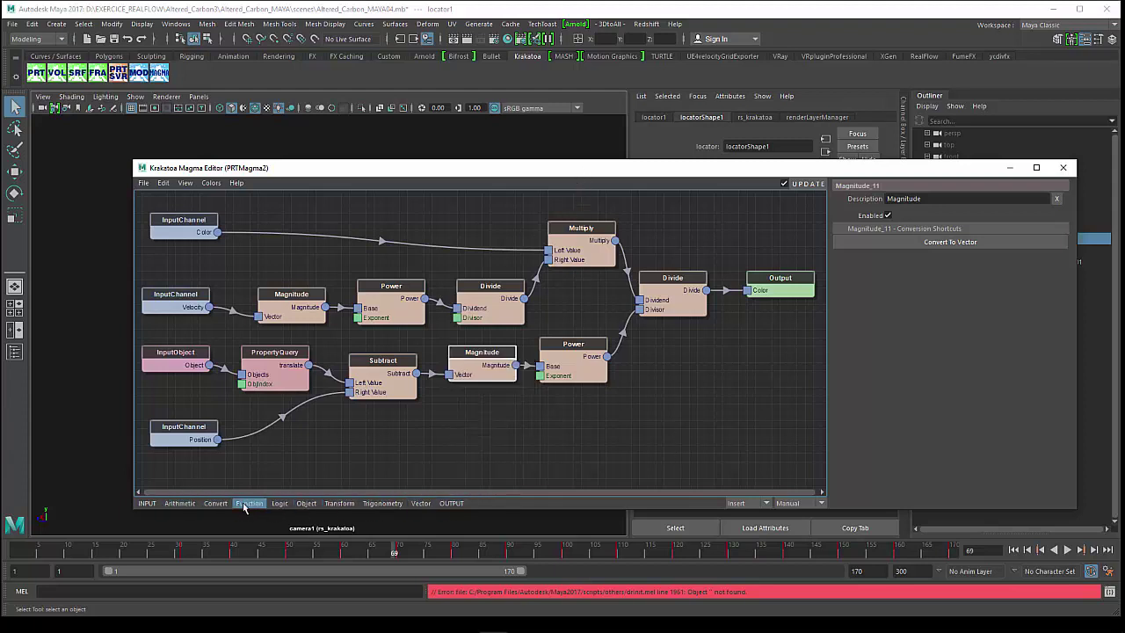
Step: Align the lower Power, final Divide, and Output nodes on one level
click(575, 346)
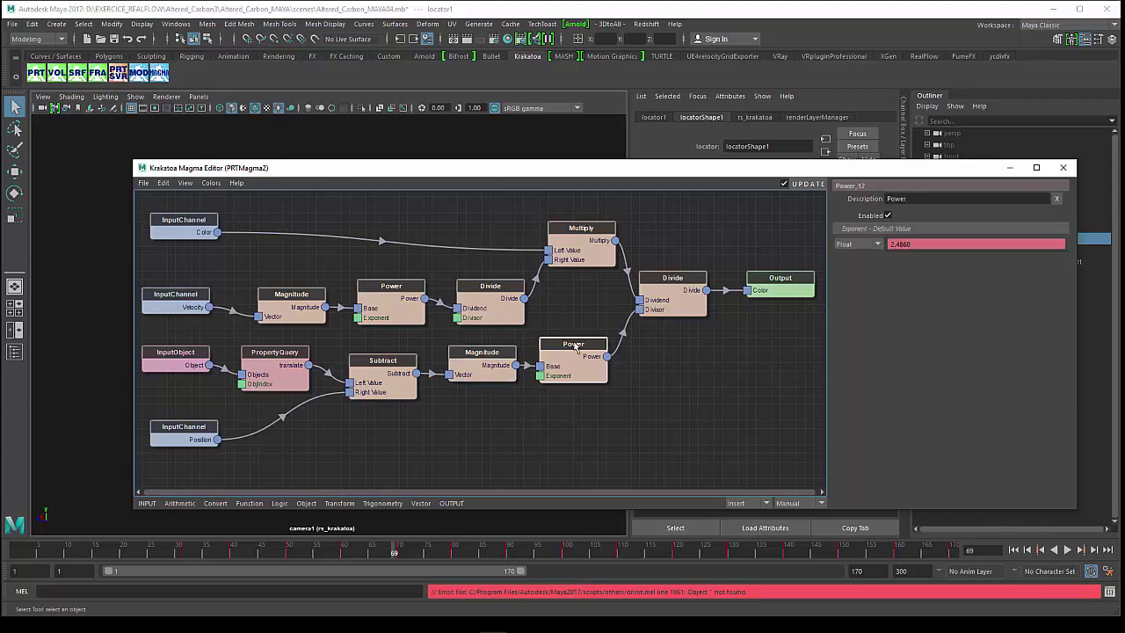
drag(575, 345, 583, 346)
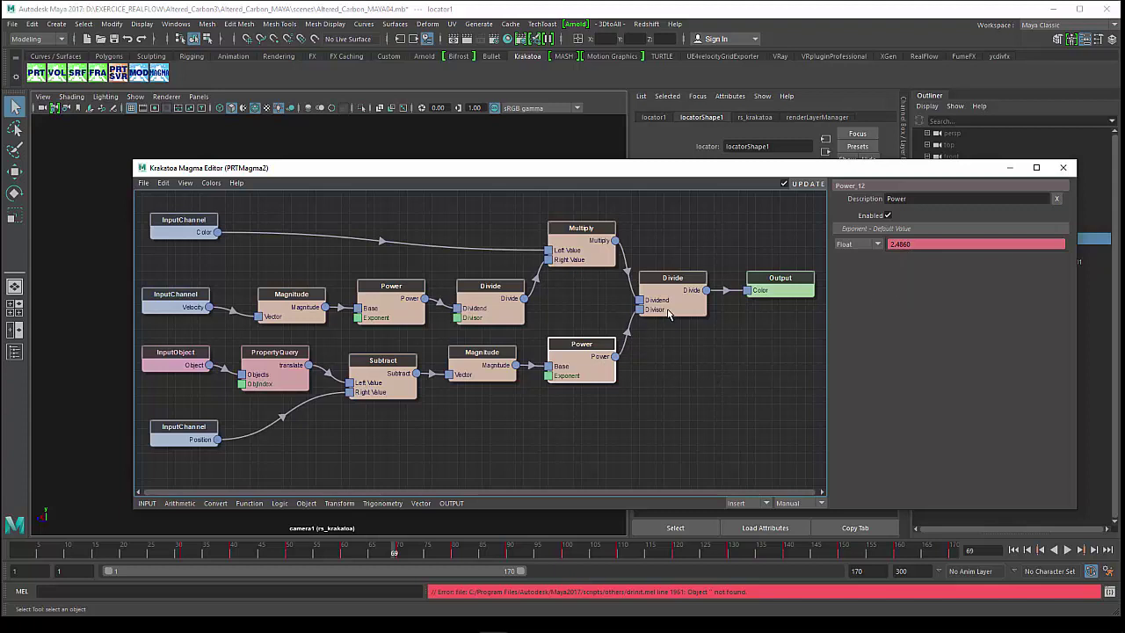
drag(682, 280, 691, 272)
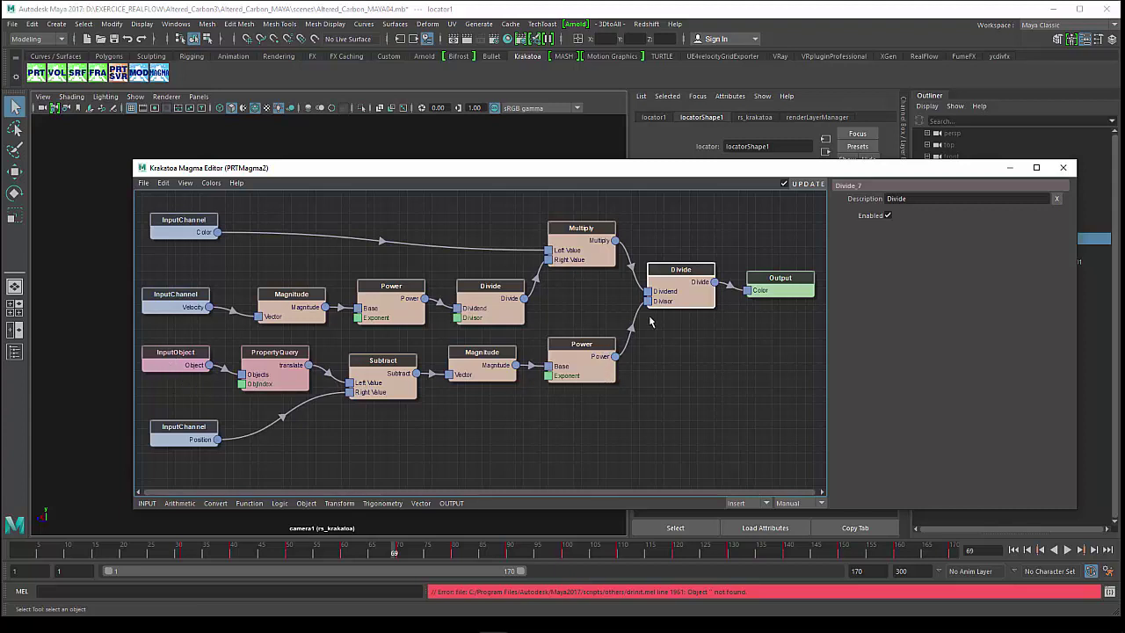
drag(784, 284, 785, 275)
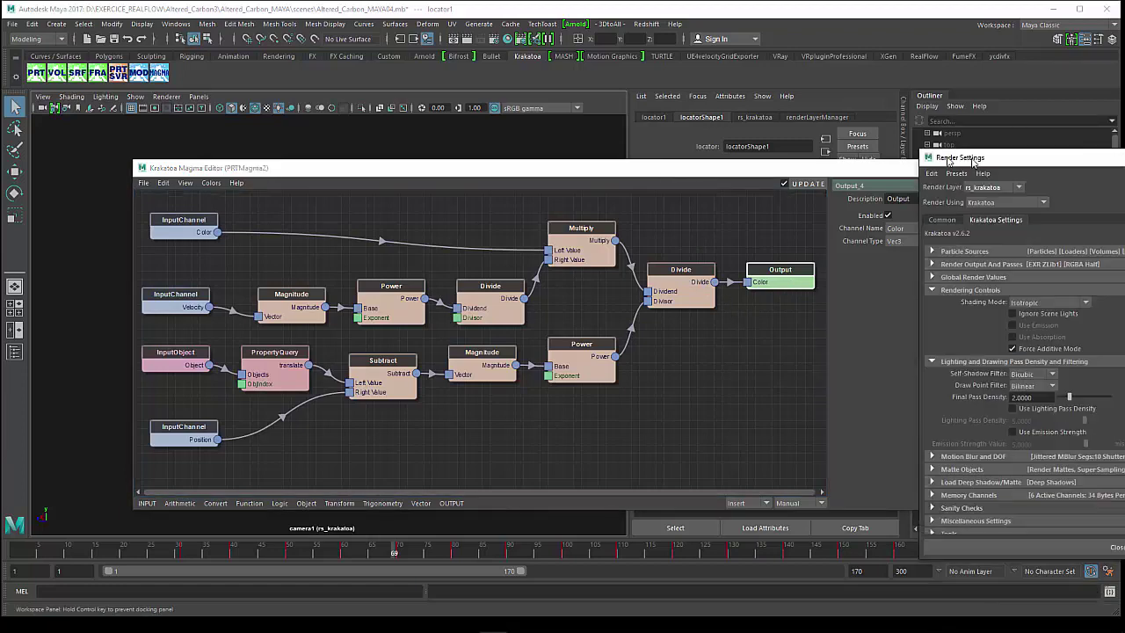
Step: Enable Motion Blur in the Krakatoa render settings, then move the settings window aside
drag(988, 150, 597, 104)
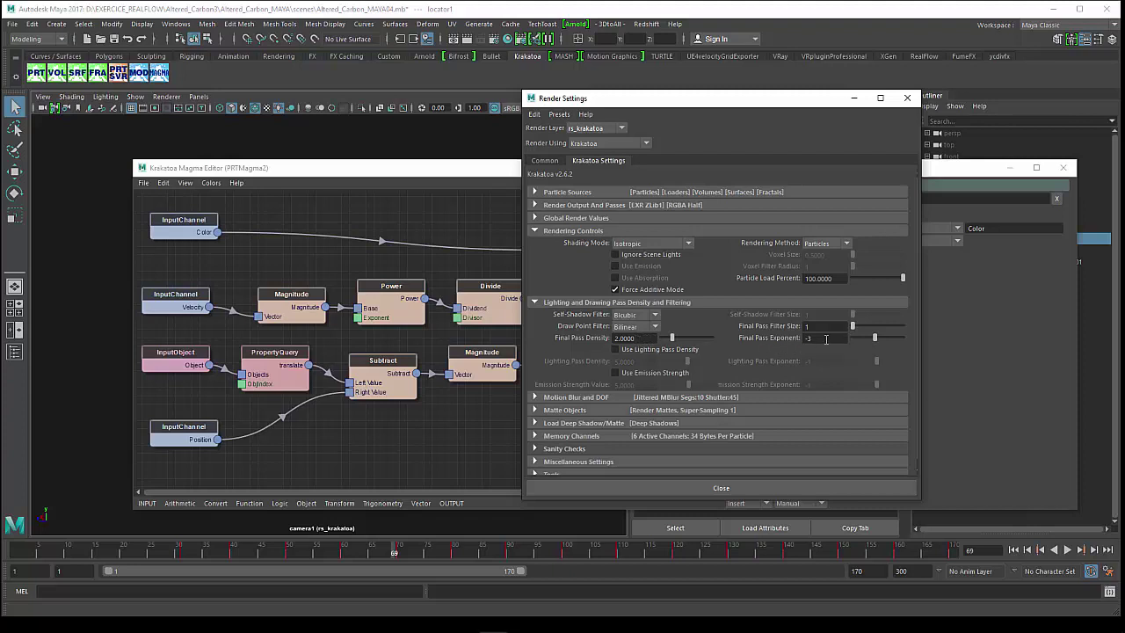
click(616, 399)
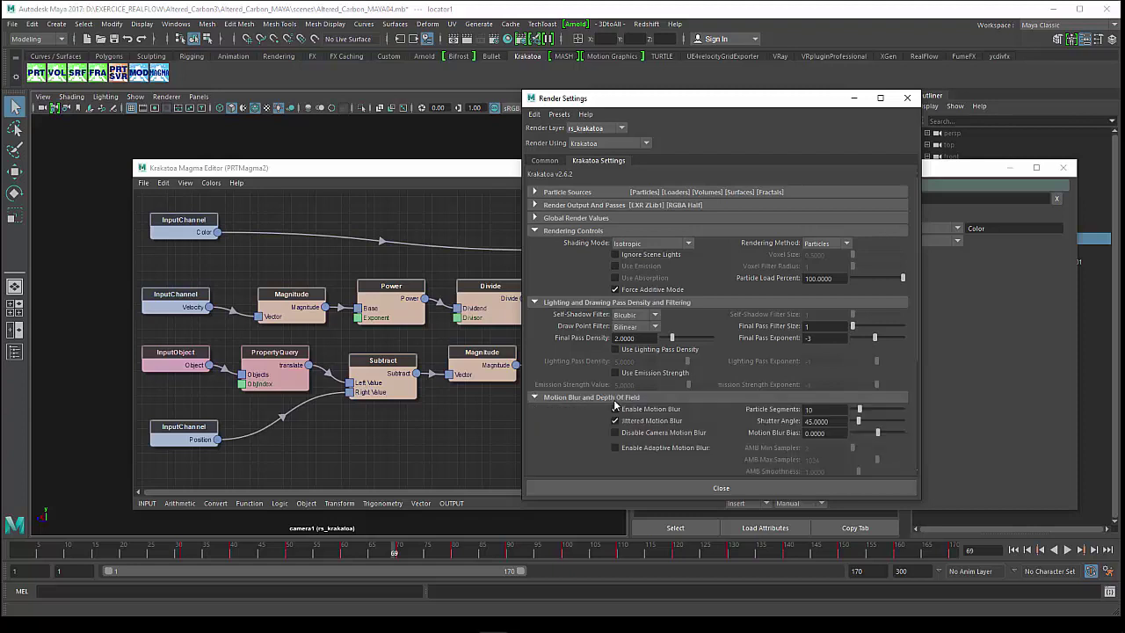
click(616, 408)
drag(658, 100, 1068, 154)
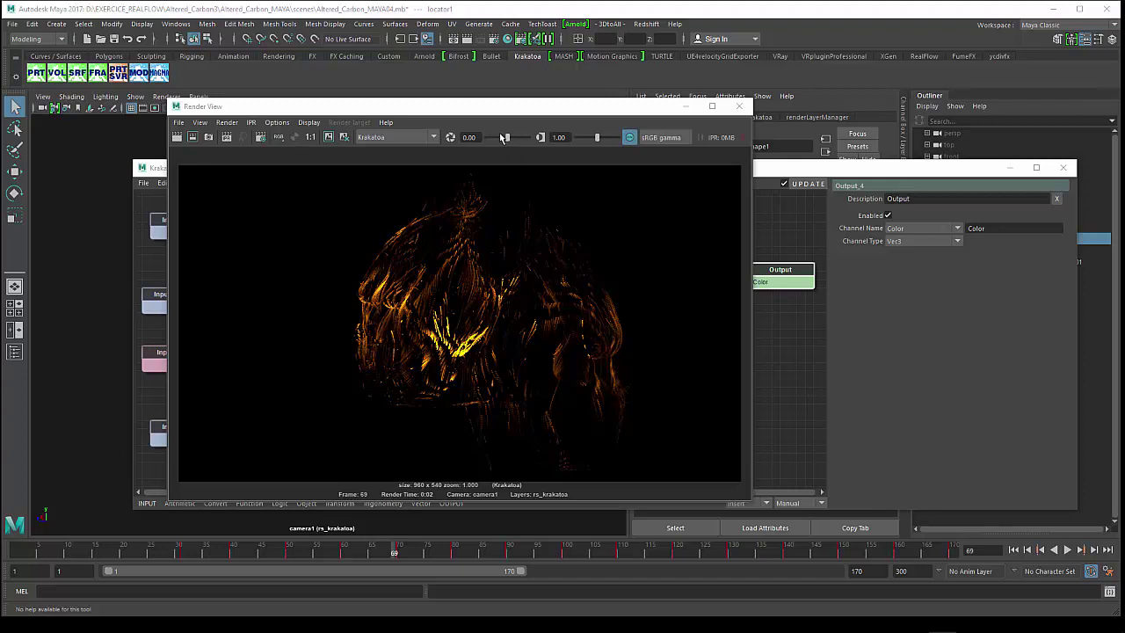
Step: Shift the Render View window holding the frame 69 render slightly left
mouse_move(495, 115)
mouse_down()
mouse_move(377, 130)
mouse_move(429, 106)
mouse_up()
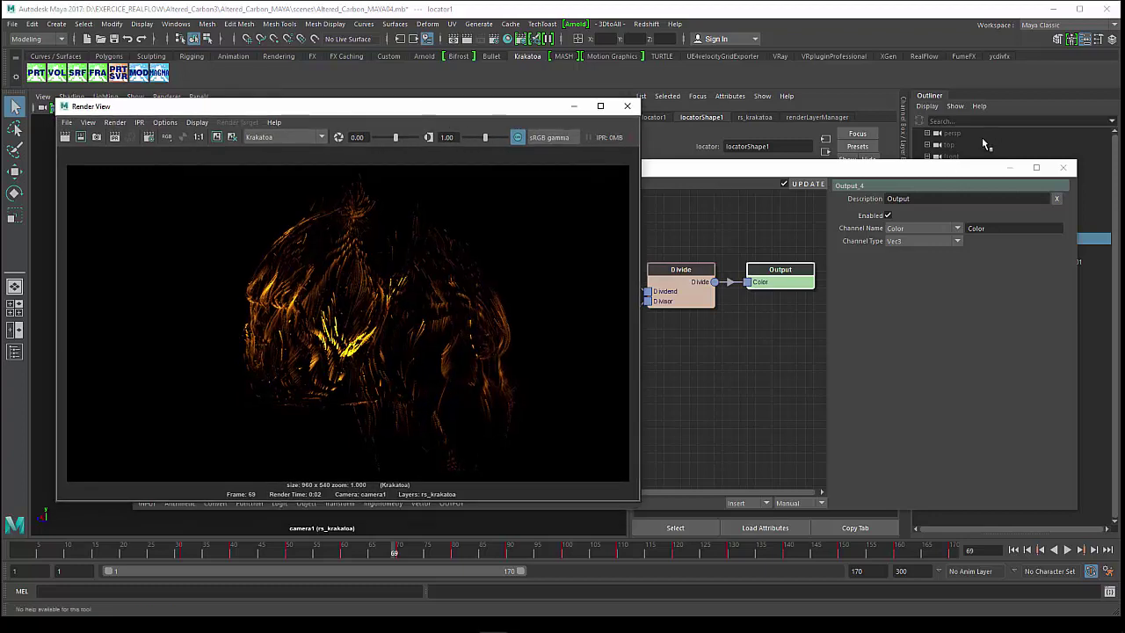